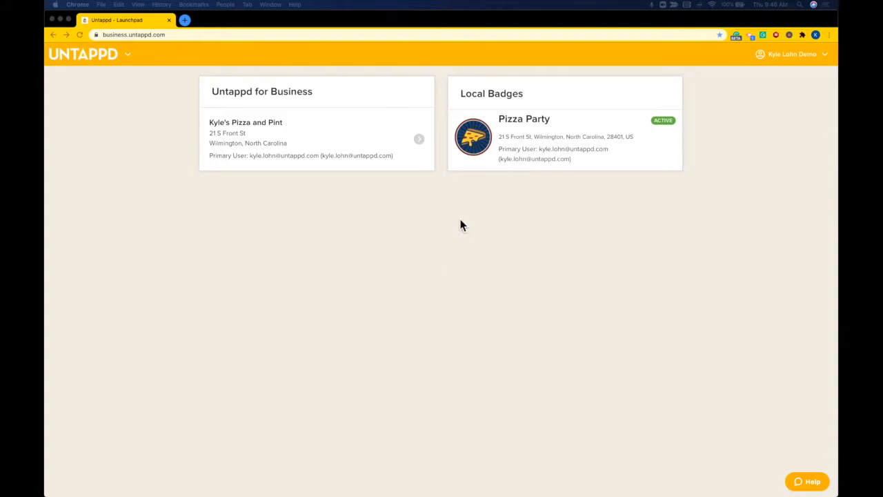
Open the venue listed under Untappd for Business.
{"action": "left_click", "coordinate": [329, 228]}
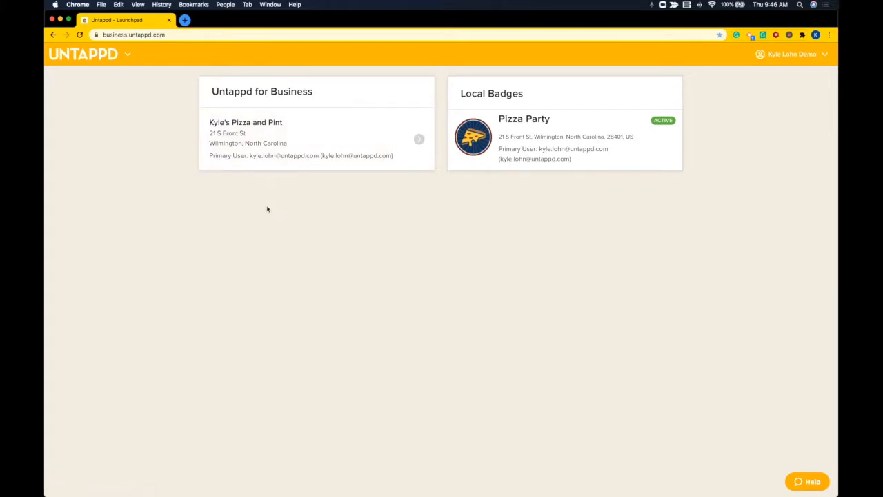
{"action": "left_click", "coordinate": [292, 143]}
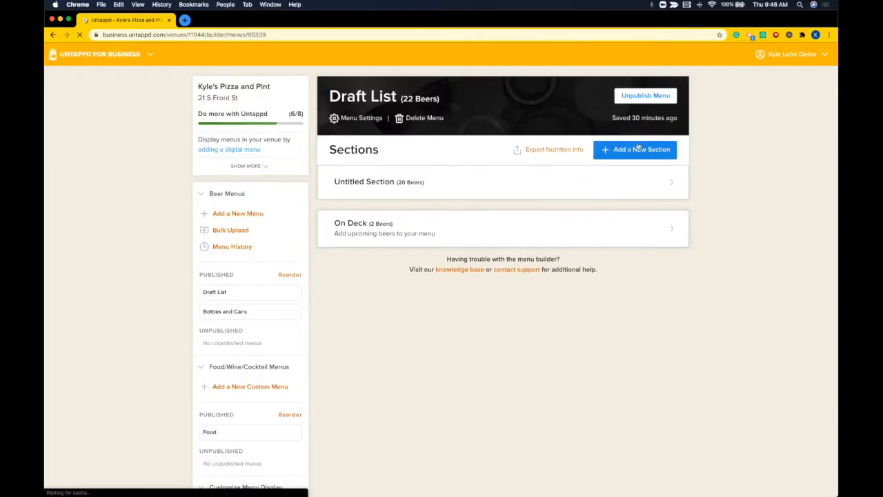
{"action": "left_click", "coordinate": [813, 62]}
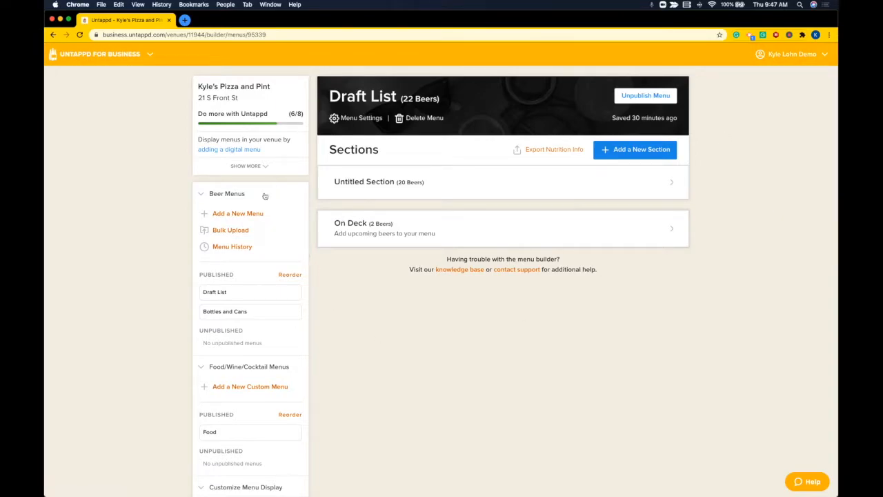
Open the venue's location information settings and check the instructions for requesting changes and the help chat.
{"action": "scroll", "coordinate": [268, 219], "scroll_direction": "down", "scroll_amount": 10}
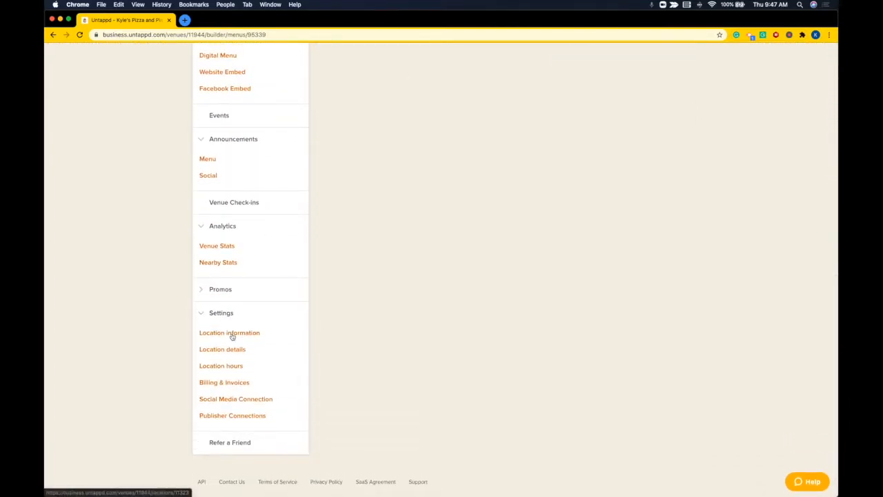
{"action": "left_click", "coordinate": [231, 334]}
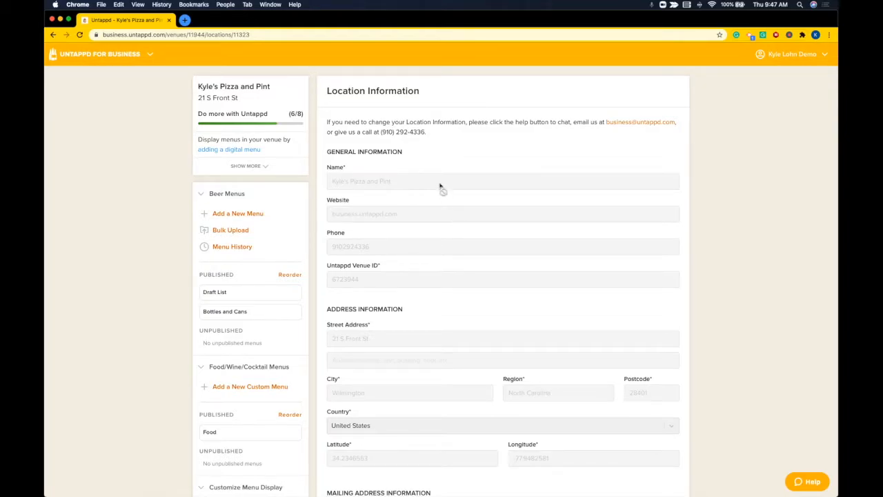
{"action": "left_click_drag", "start_coordinate": [327, 122], "coordinate": [452, 134]}
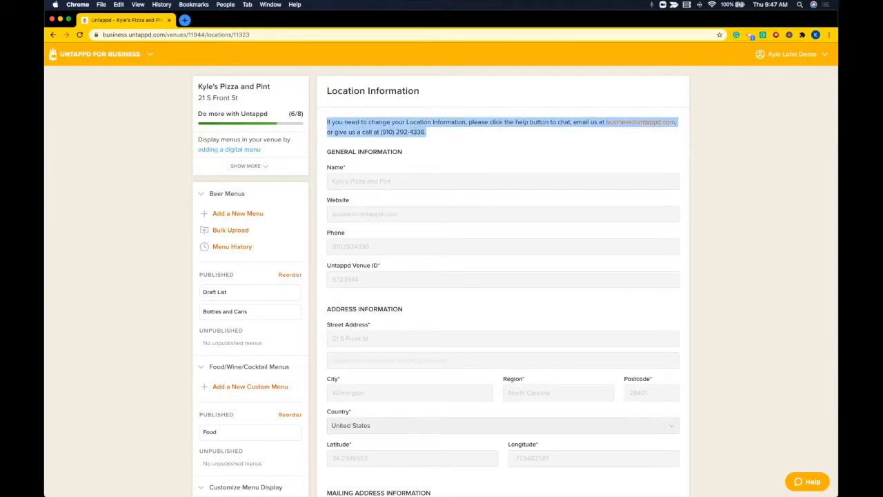
{"action": "left_click", "coordinate": [820, 482]}
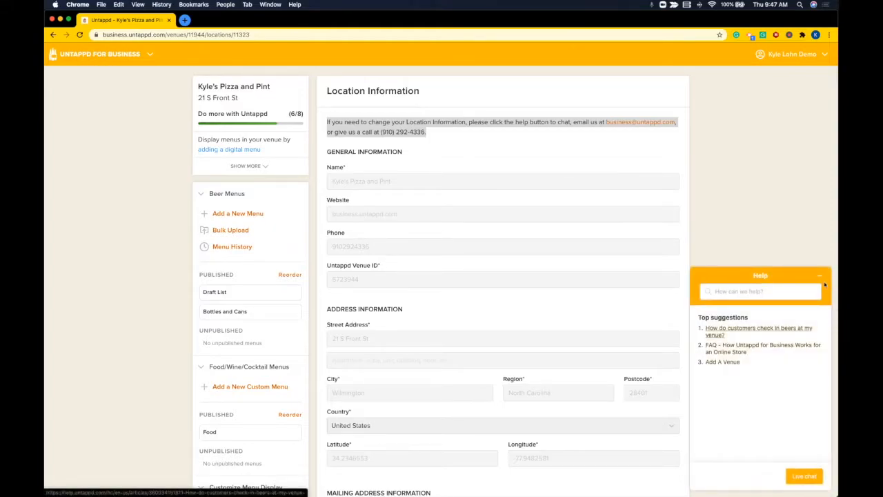
{"action": "left_click", "coordinate": [821, 278]}
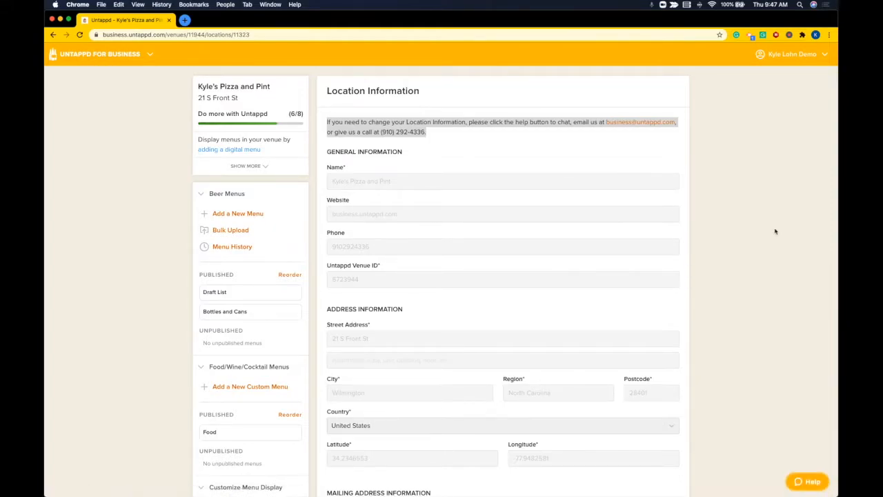
Open the location details and review the logo, timezone, currency, categories, payment types and service options.
{"action": "scroll", "coordinate": [246, 297], "scroll_direction": "down", "scroll_amount": 6}
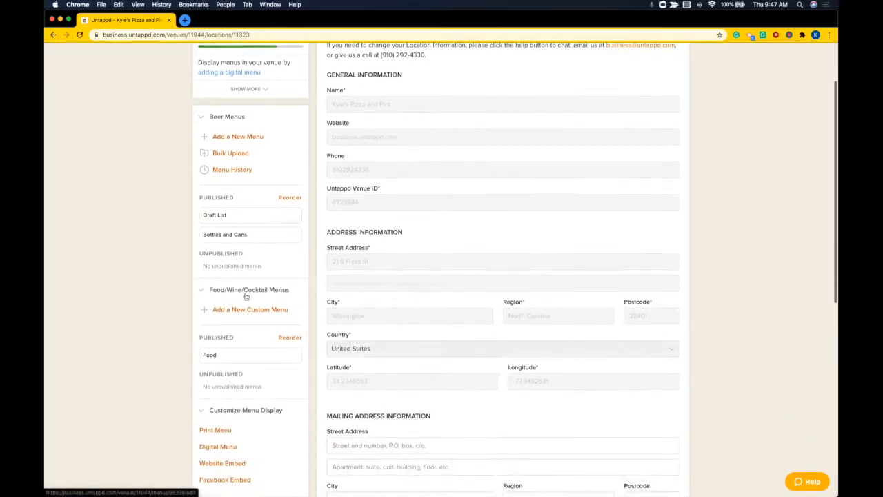
{"action": "left_click", "coordinate": [225, 352]}
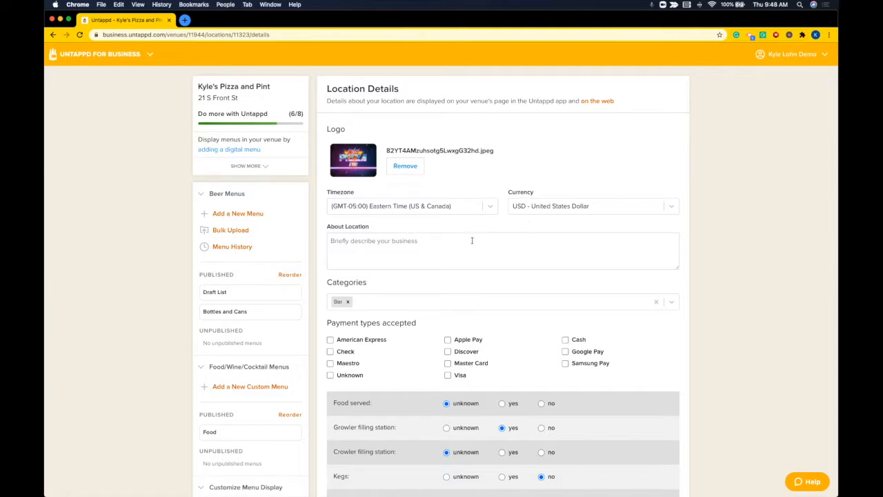
{"action": "scroll", "coordinate": [471, 240], "scroll_direction": "down", "scroll_amount": 2}
{"action": "scroll", "coordinate": [472, 241], "scroll_direction": "down", "scroll_amount": 3}
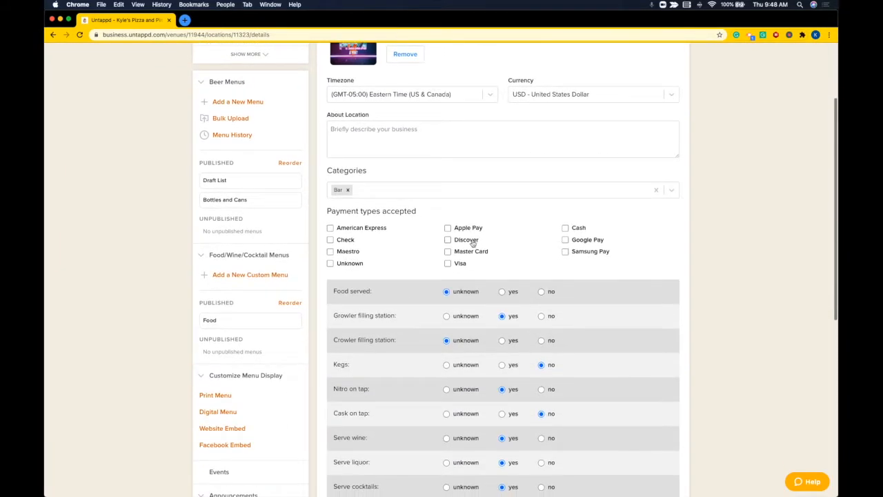
{"action": "scroll", "coordinate": [473, 241], "scroll_direction": "down", "scroll_amount": 3}
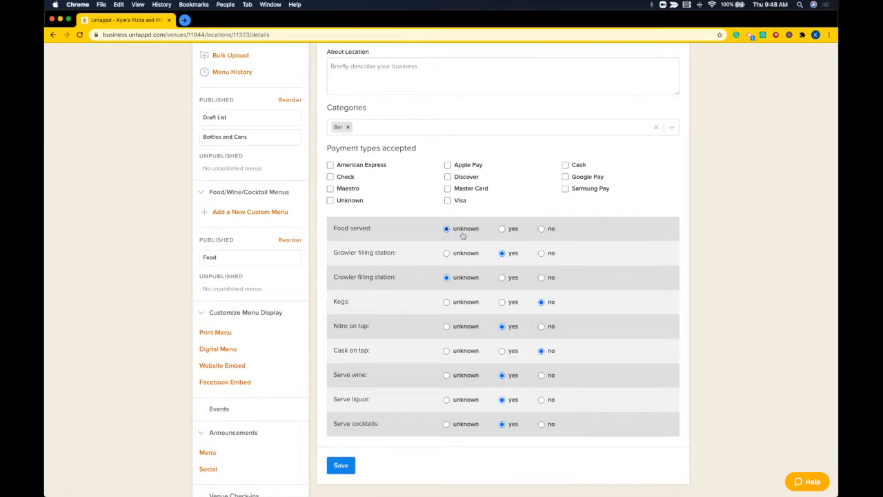
Open the location hours settings and review the opening times for each weekday.
{"action": "scroll", "coordinate": [268, 270], "scroll_direction": "down", "scroll_amount": 14}
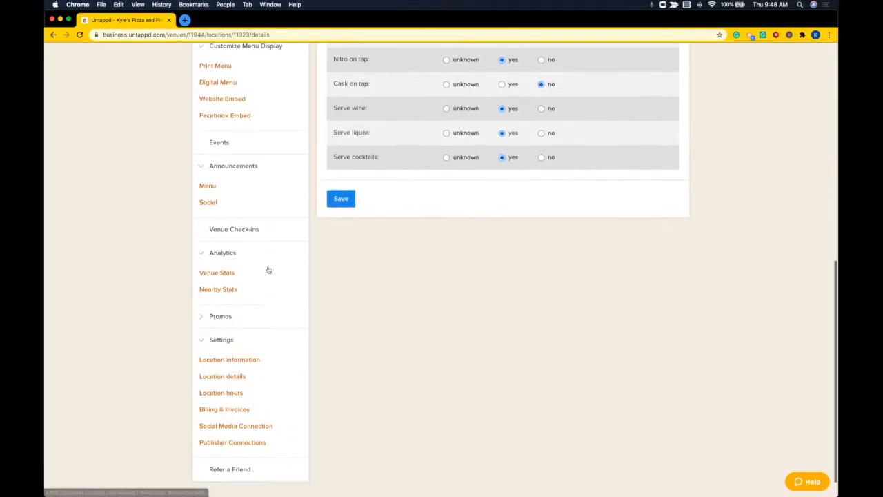
{"action": "left_click", "coordinate": [238, 366]}
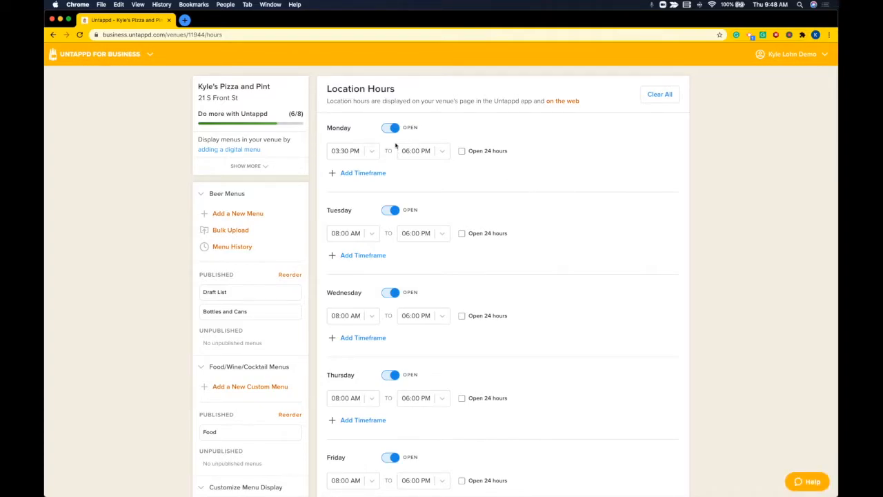
{"action": "scroll", "coordinate": [398, 145], "scroll_direction": "down", "scroll_amount": 1}
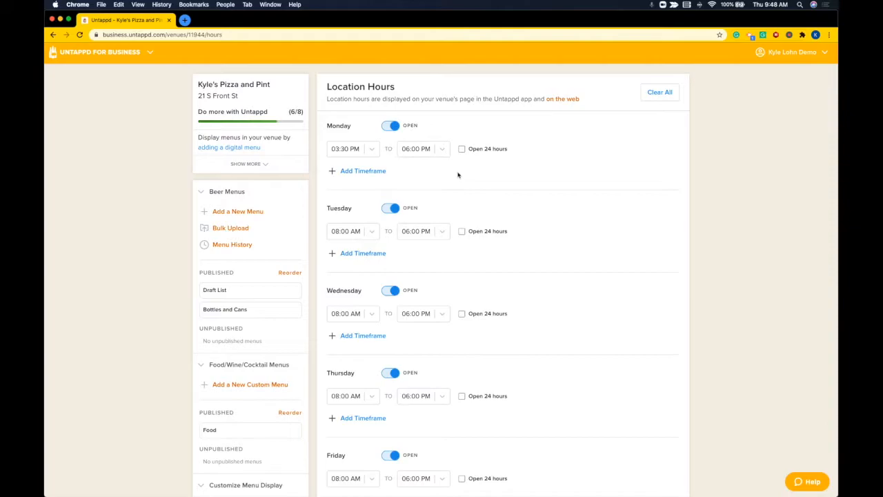
Open the social media connection settings and review the Twitter and Facebook linking options.
{"action": "scroll", "coordinate": [270, 253], "scroll_direction": "down", "scroll_amount": 10}
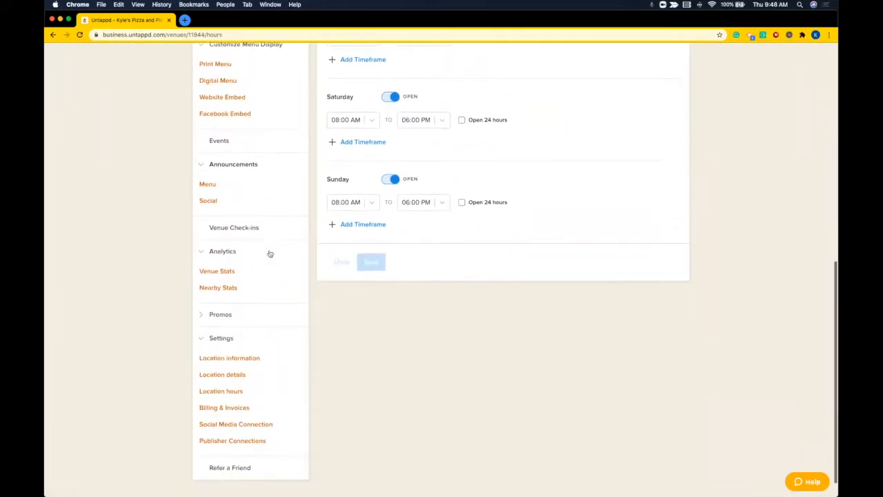
{"action": "scroll", "coordinate": [270, 253], "scroll_direction": "down", "scroll_amount": 1}
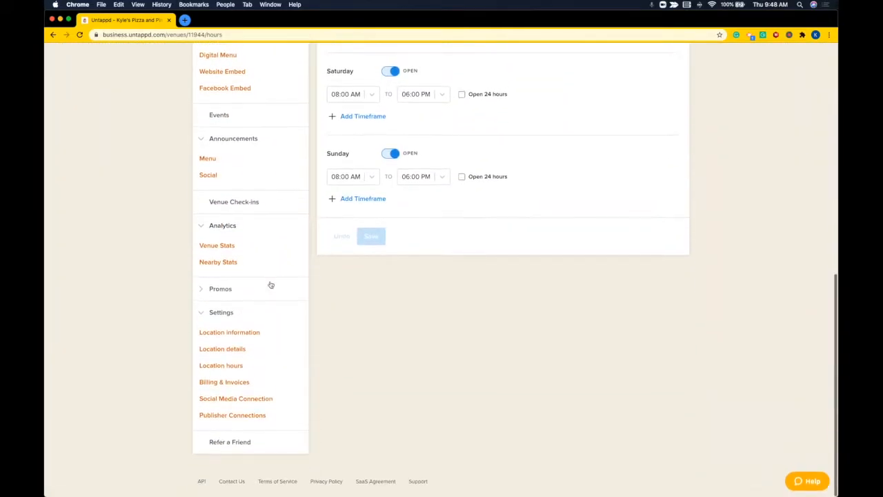
{"action": "left_click", "coordinate": [264, 399]}
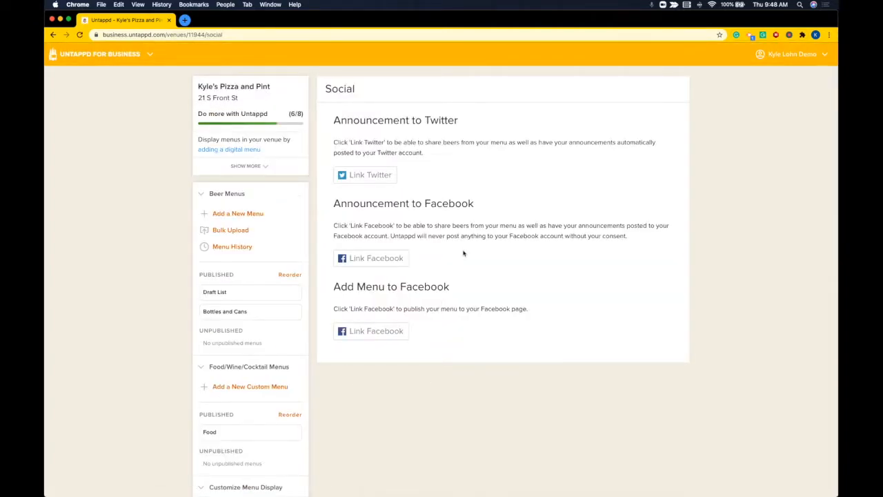
{"action": "scroll", "coordinate": [427, 234], "scroll_direction": "down", "scroll_amount": 1}
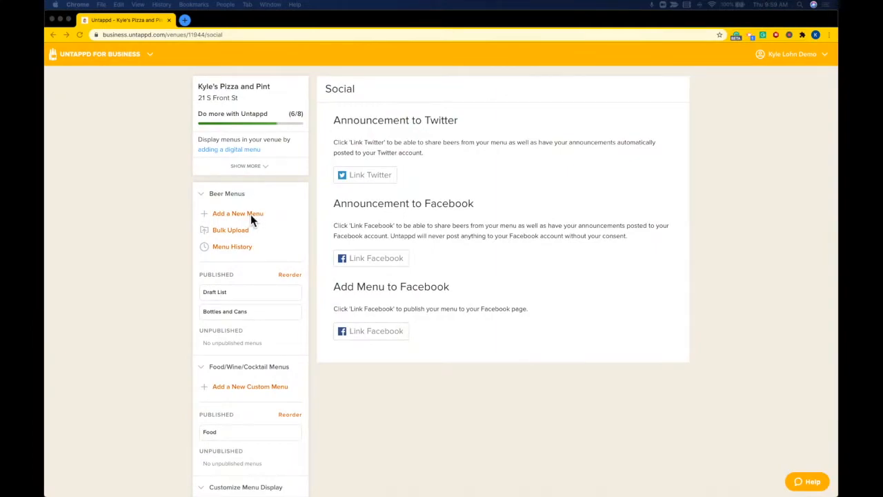
Create a new beer menu named "Tap List" with prices shown on the Untappd app.
{"action": "left_click", "coordinate": [251, 213]}
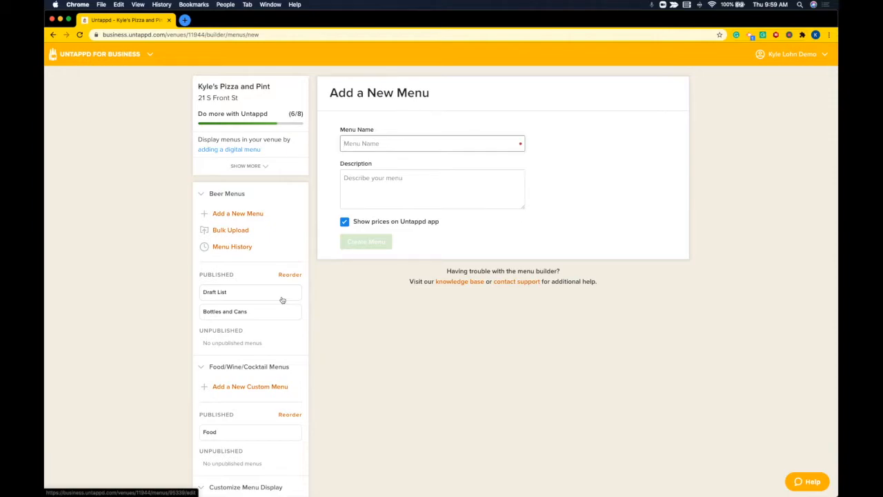
{"action": "left_click", "coordinate": [405, 145]}
{"action": "type", "text": "Tap List"}
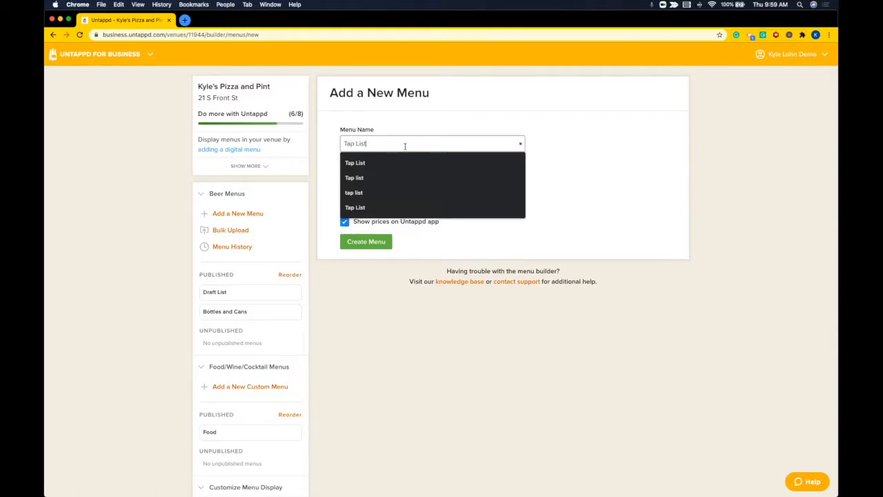
{"action": "left_click", "coordinate": [363, 245]}
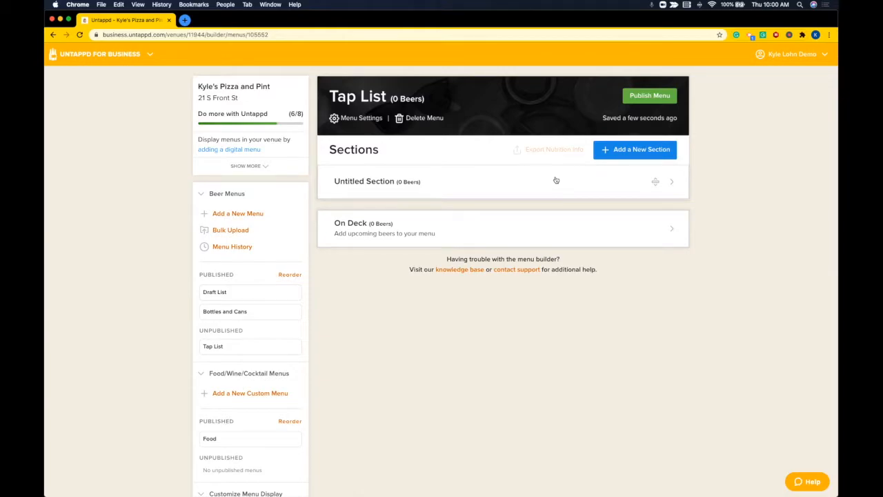
Rename the untitled section of the Tap List menu to "IPA" and save the section.
{"action": "left_click", "coordinate": [434, 180]}
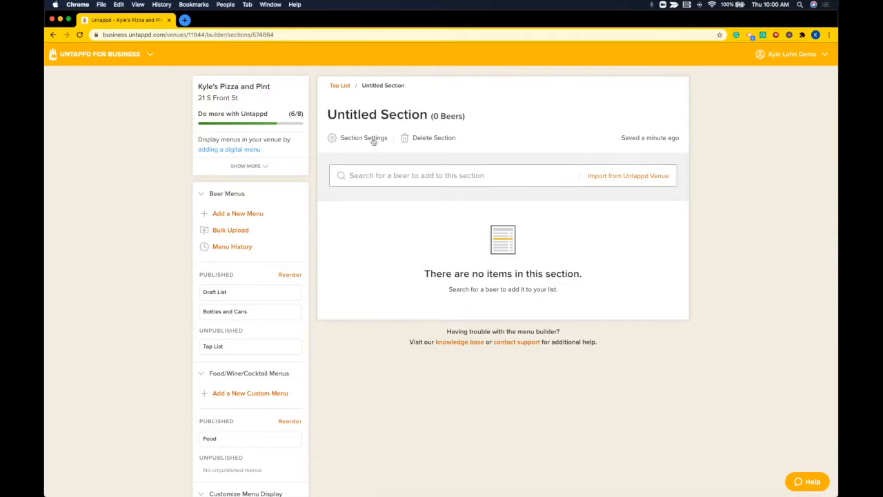
{"action": "left_click", "coordinate": [364, 138]}
{"action": "left_click", "coordinate": [631, 108]}
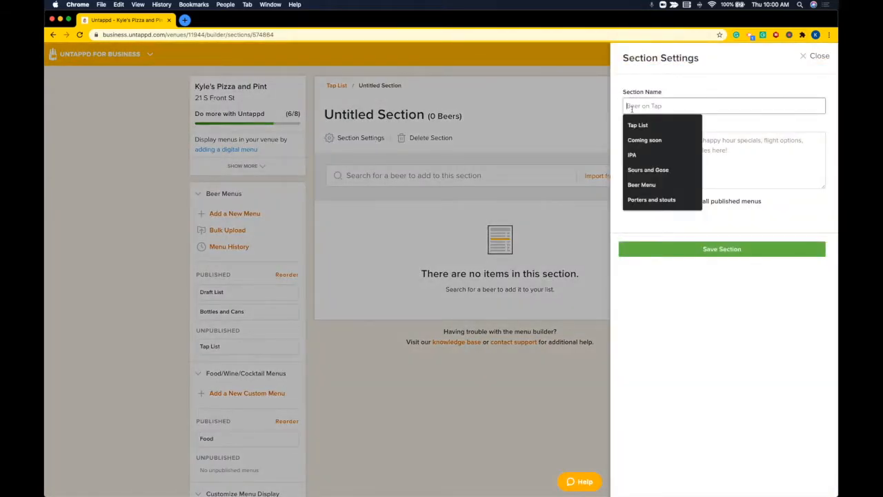
{"action": "type", "text": "IP"}
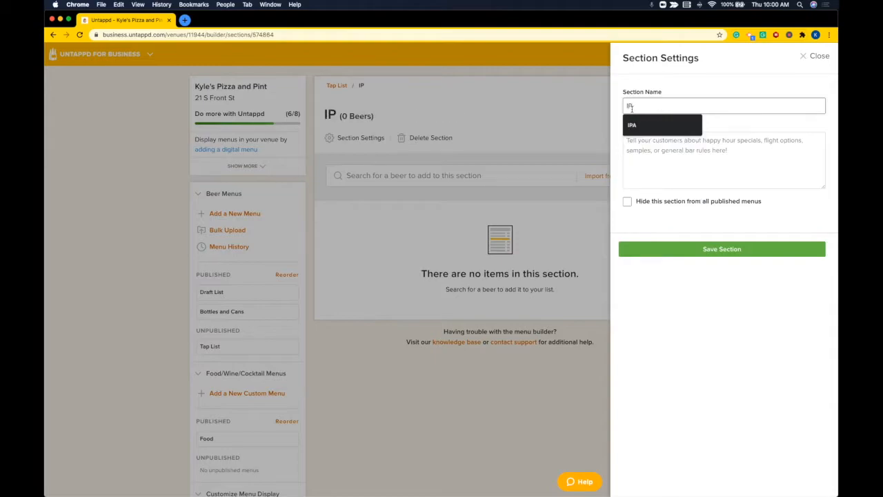
{"action": "type", "text": "A"}
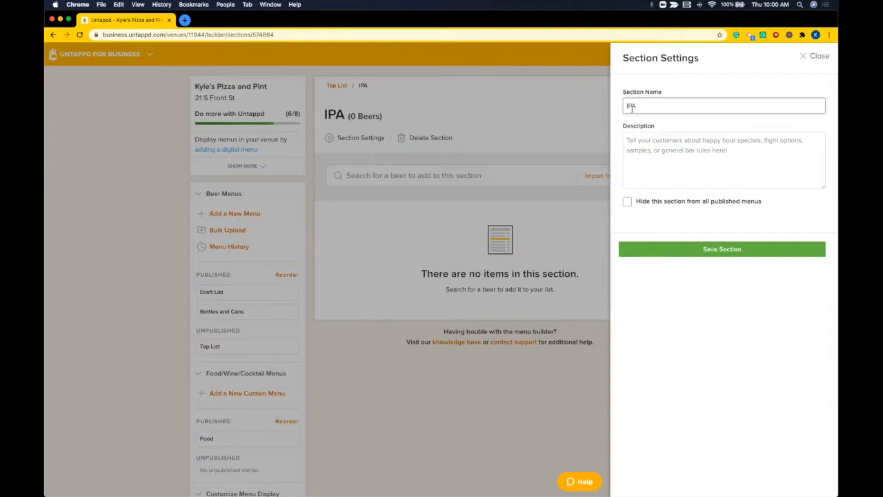
{"action": "left_click", "coordinate": [708, 252]}
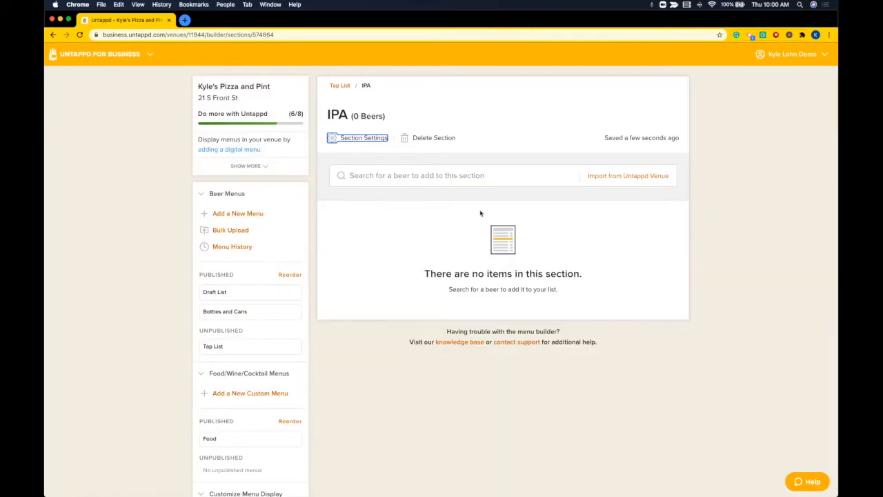
Search for "new anthem long nee" and add New Anthem Beer Project's Long Needle to the IPA section.
{"action": "left_click", "coordinate": [452, 177]}
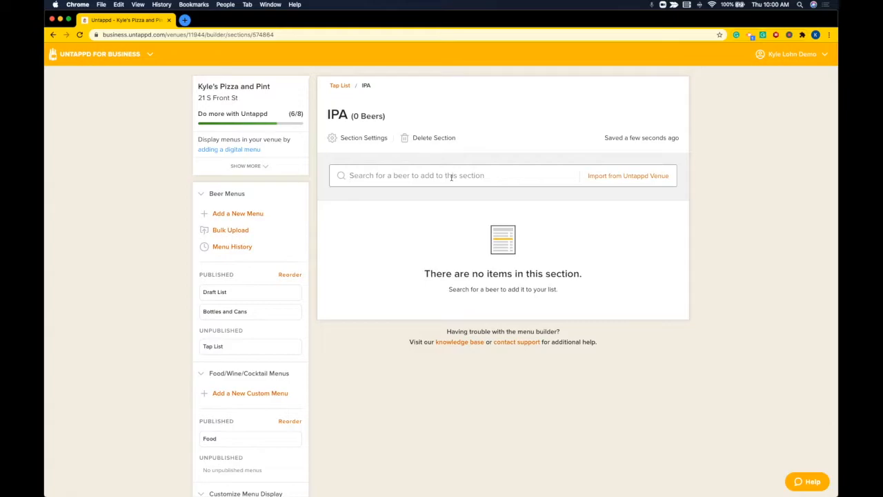
{"action": "type", "text": "new anthem long nee"}
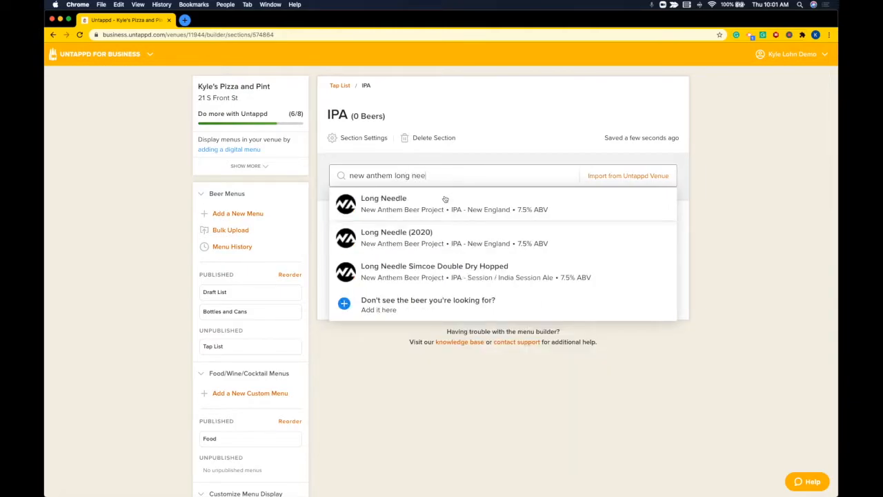
{"action": "left_click", "coordinate": [442, 203]}
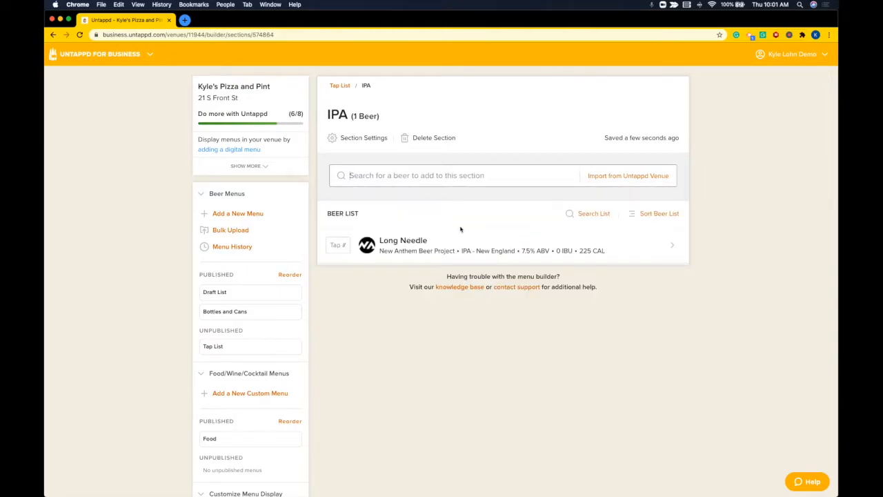
{"action": "scroll", "coordinate": [447, 245], "scroll_direction": "down", "scroll_amount": 1}
{"action": "scroll", "coordinate": [447, 246], "scroll_direction": "up", "scroll_amount": 1}
Open the Long Needle item in the IPA section and add 10oz Draft and Pint containers to it.
{"action": "left_click", "coordinate": [447, 245]}
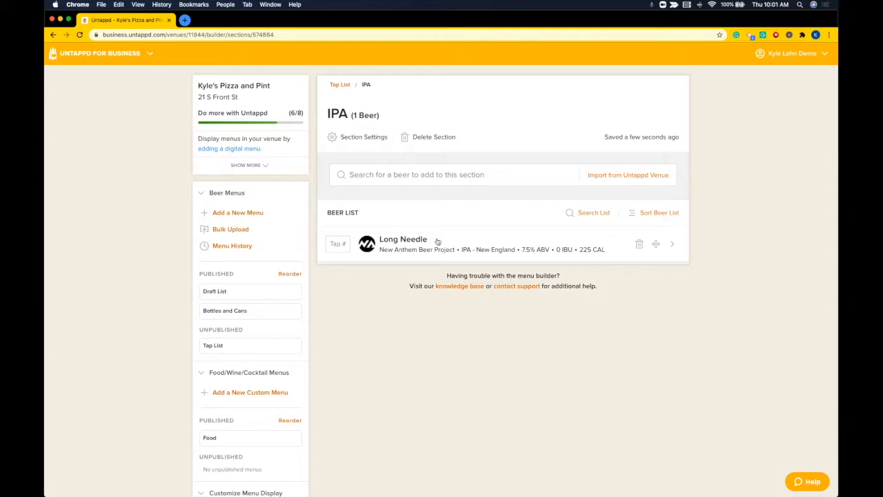
{"action": "left_click", "coordinate": [437, 241]}
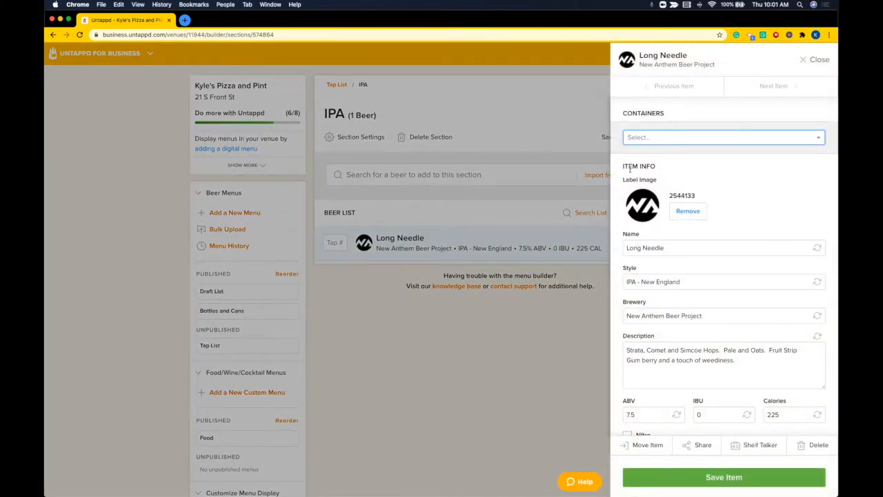
{"action": "left_click_drag", "start_coordinate": [622, 165], "coordinate": [729, 196]}
{"action": "left_click", "coordinate": [728, 195]}
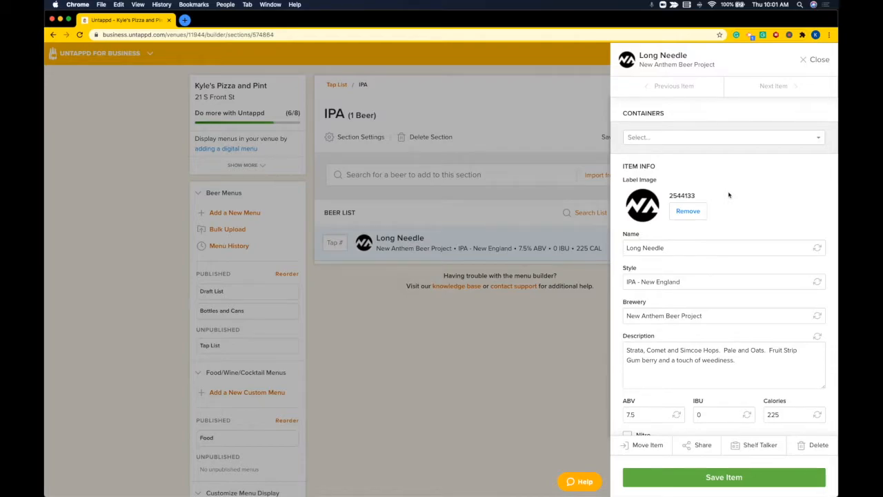
{"action": "left_click", "coordinate": [656, 139]}
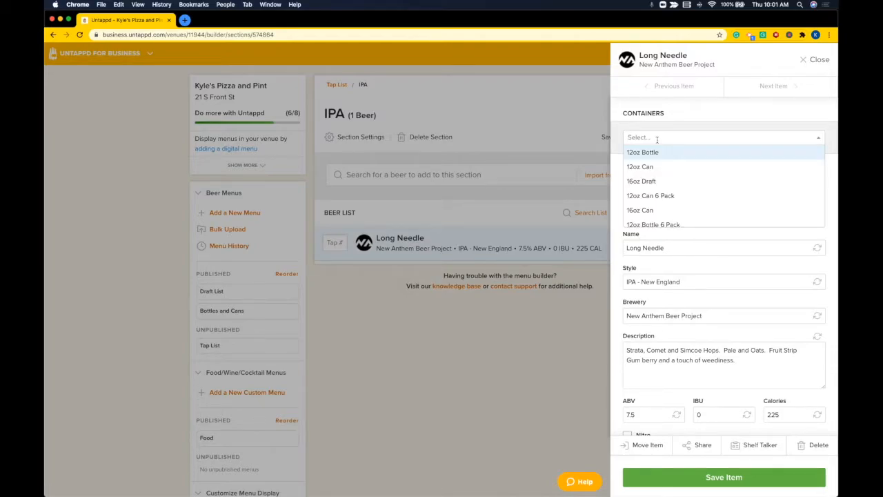
{"action": "type", "text": "10oz draft"}
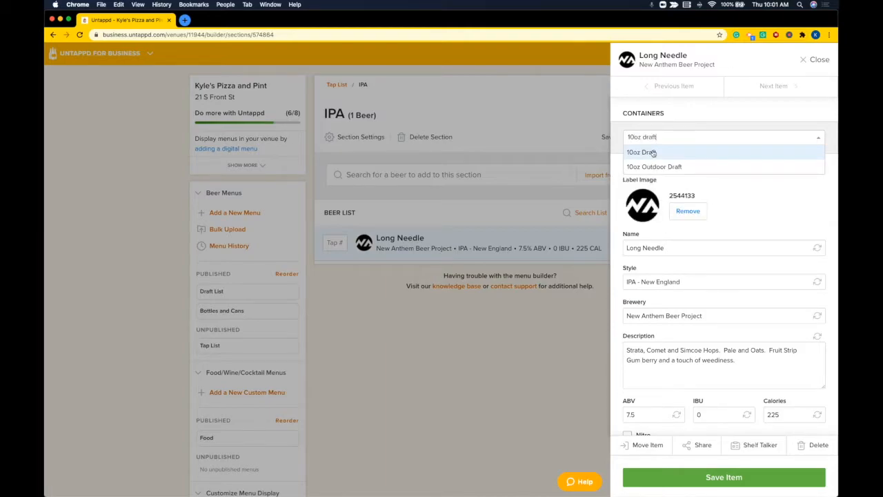
{"action": "left_click", "coordinate": [653, 153]}
{"action": "left_click", "coordinate": [654, 139]}
{"action": "type", "text": "Pint"}
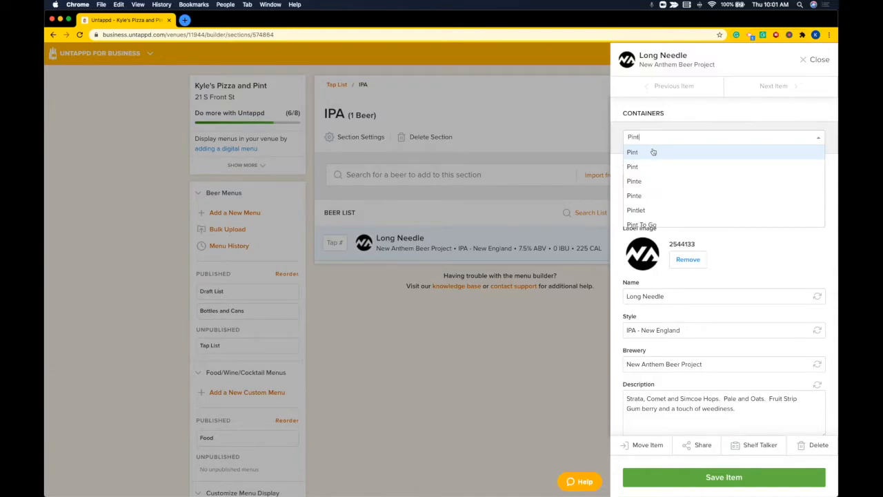
{"action": "left_click", "coordinate": [653, 151]}
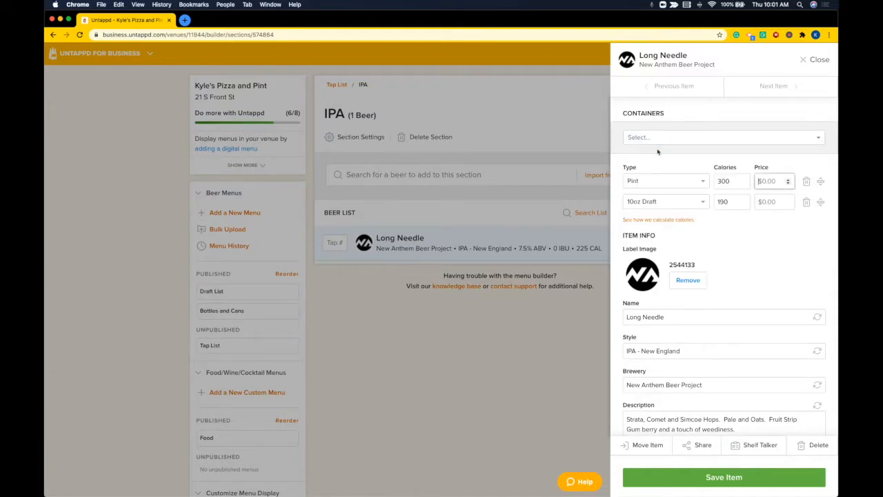
Review Long Needle's price fields, item details and social sharing options, and save the item.
{"action": "left_click", "coordinate": [772, 201]}
{"action": "left_click", "coordinate": [768, 182]}
{"action": "scroll", "coordinate": [736, 281], "scroll_direction": "down", "scroll_amount": 3}
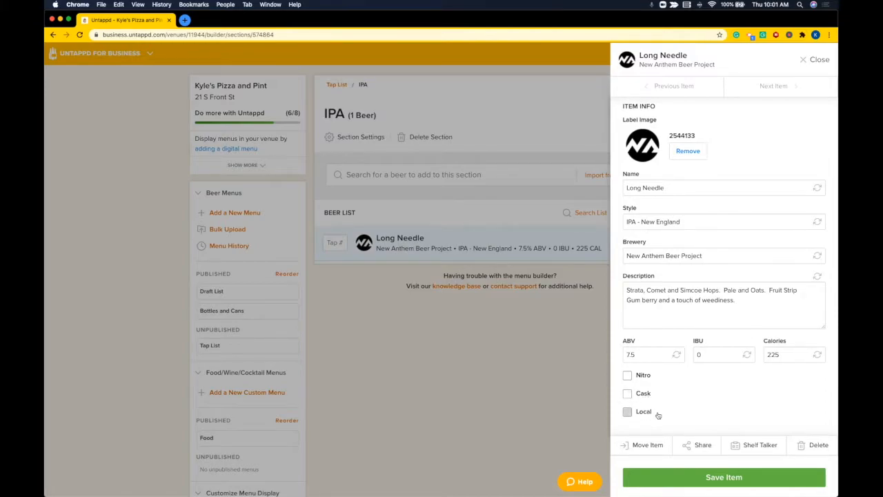
{"action": "left_click", "coordinate": [693, 445]}
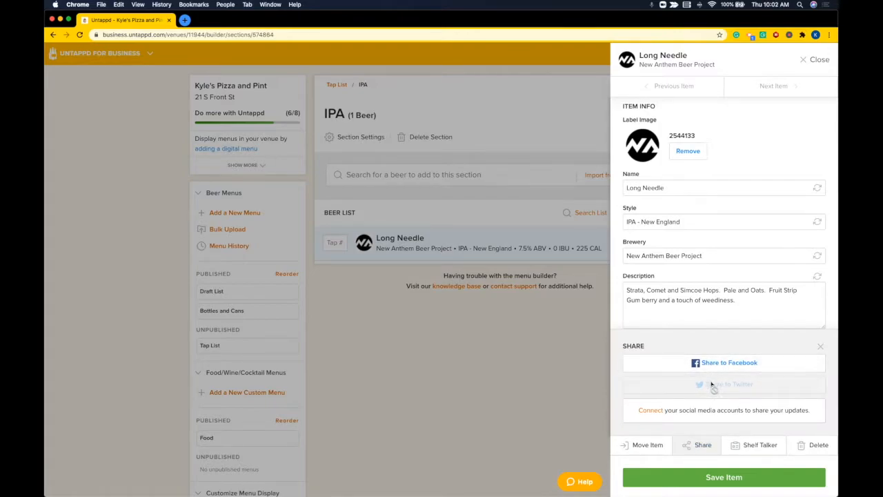
{"action": "left_click", "coordinate": [820, 348]}
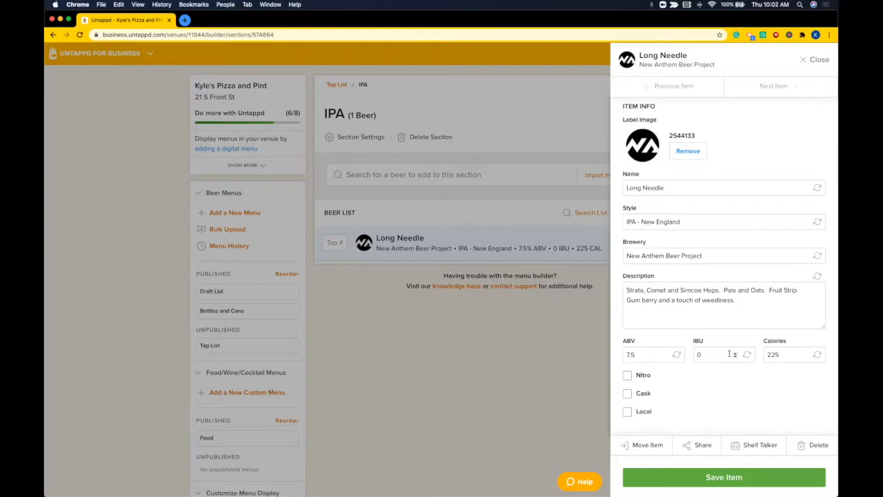
{"action": "left_click", "coordinate": [720, 476]}
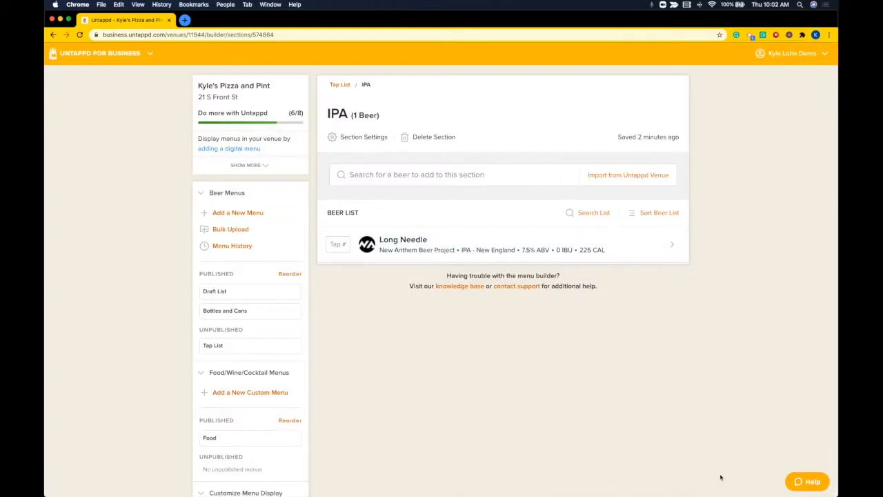
Add Bell's Brewery's Two Hearted Ale to the IPA section and order it below Long Needle, sorting the list by tap number.
{"action": "left_click", "coordinate": [413, 177]}
{"action": "type", "text": "ipa"}
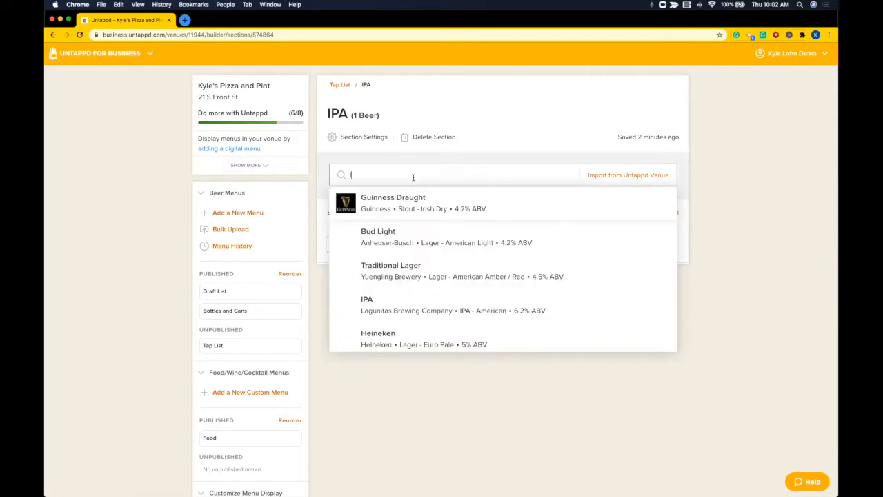
{"action": "left_click", "coordinate": [400, 232]}
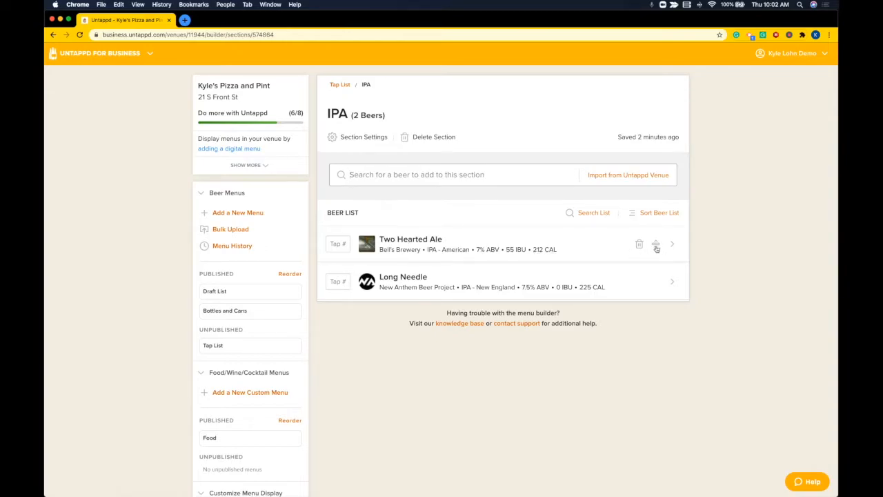
{"action": "left_click_drag", "start_coordinate": [655, 245], "coordinate": [650, 271]}
{"action": "left_click", "coordinate": [660, 215]}
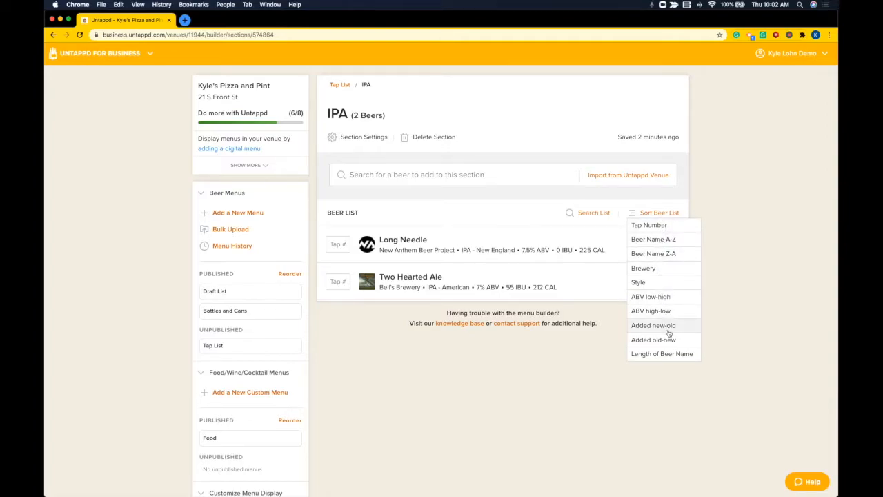
{"action": "left_click", "coordinate": [658, 228]}
Try creating a missing beer named "Emma Ipa" with a brewery search for "Emma", and close the form without adding it.
{"action": "left_click", "coordinate": [459, 176]}
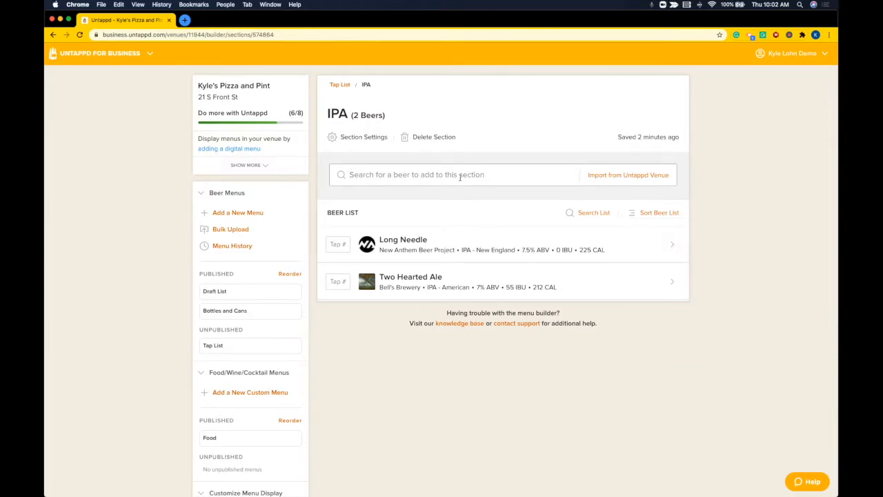
{"action": "type", "text": "bfebfebrsb"}
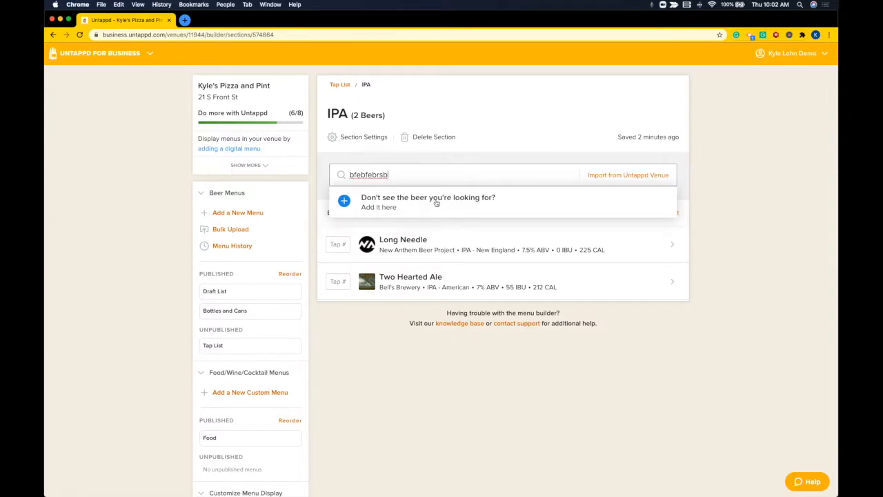
{"action": "left_click", "coordinate": [436, 200]}
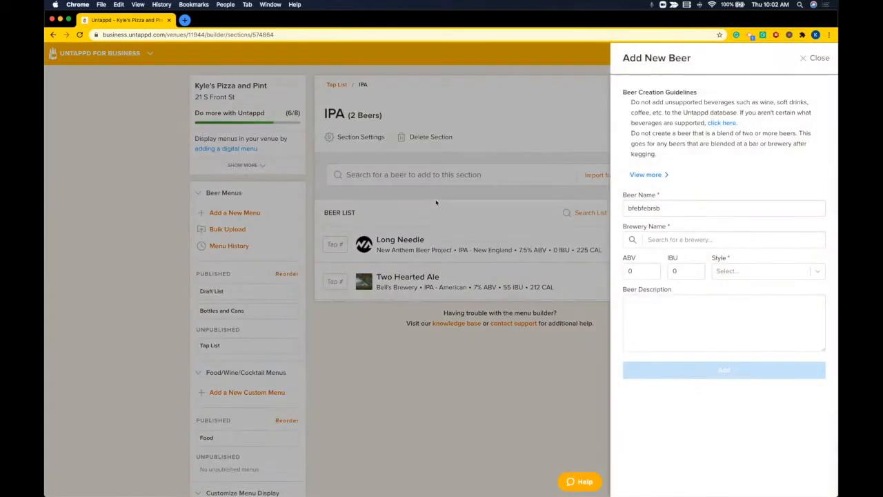
{"action": "double_click", "coordinate": [655, 208]}
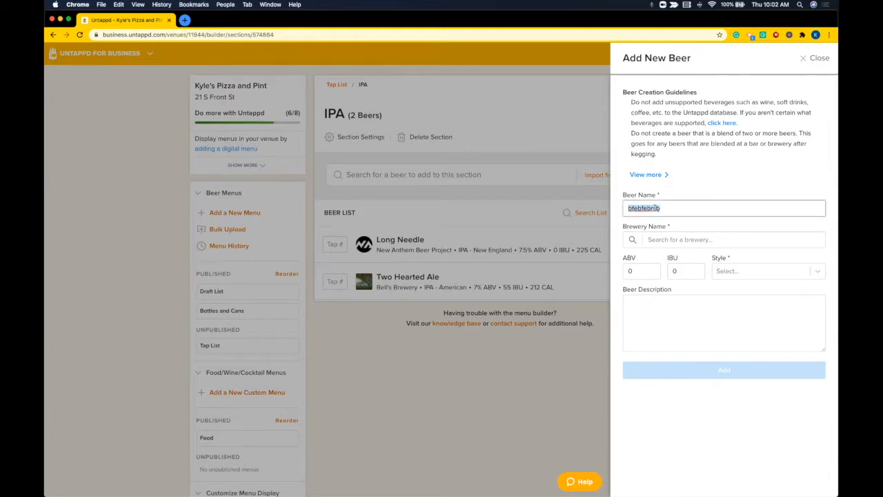
{"action": "type", "text": "Emma Ipa"}
{"action": "left_click", "coordinate": [659, 238]}
{"action": "type", "text": "Emma"}
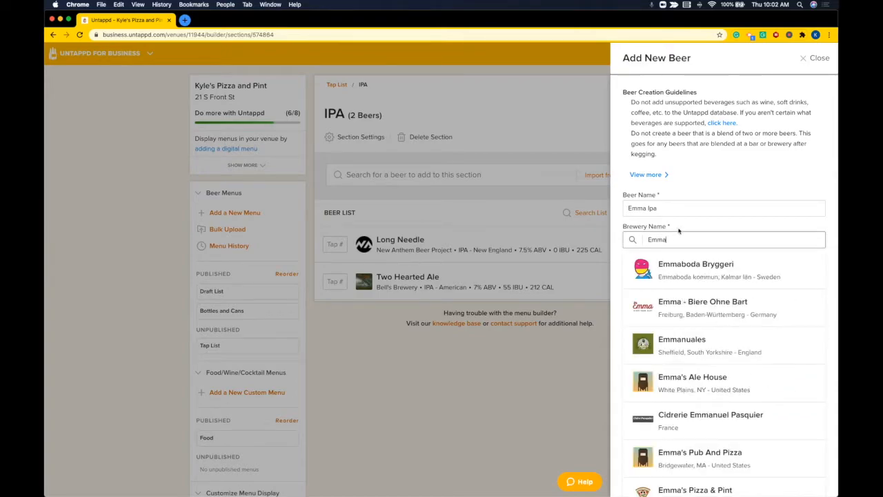
{"action": "left_click", "coordinate": [693, 221]}
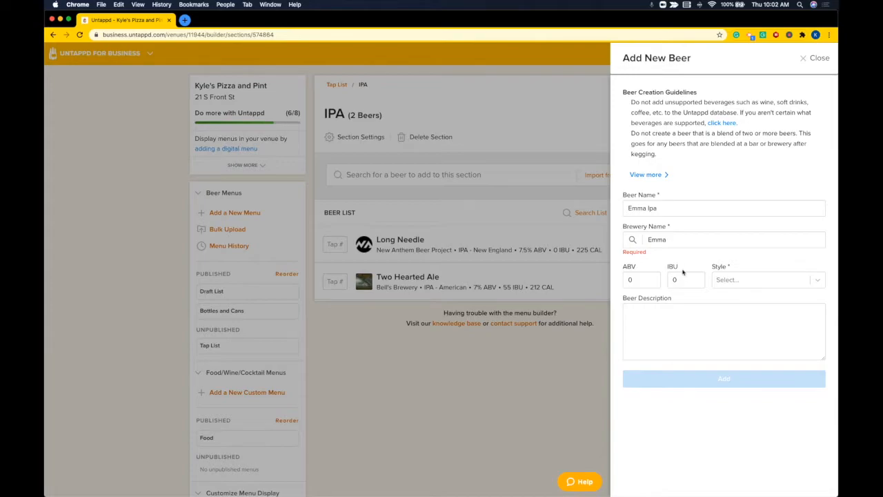
{"action": "left_click", "coordinate": [811, 59]}
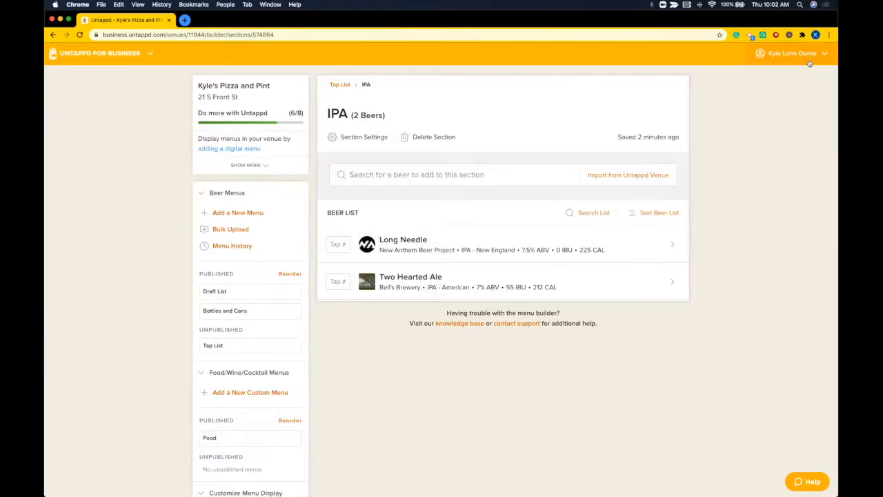
Open the Tap List's On Deck section and review its name and hide options in the section settings.
{"action": "left_click", "coordinate": [340, 84]}
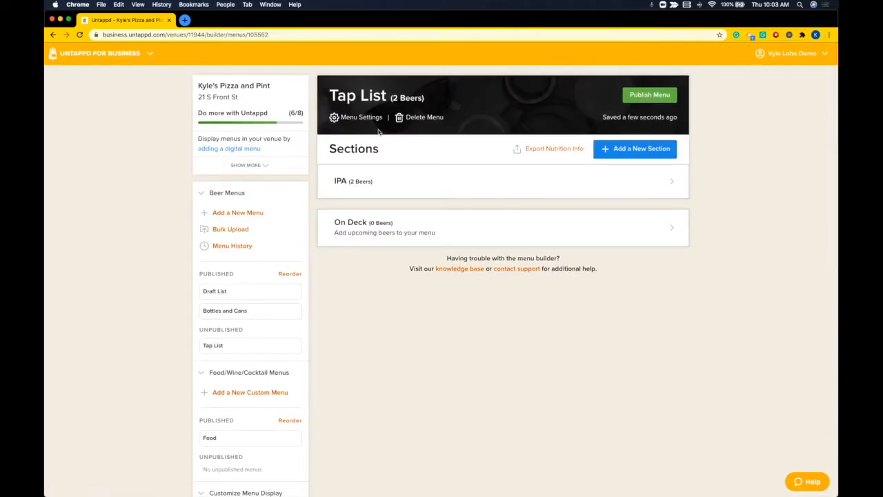
{"action": "left_click", "coordinate": [387, 229]}
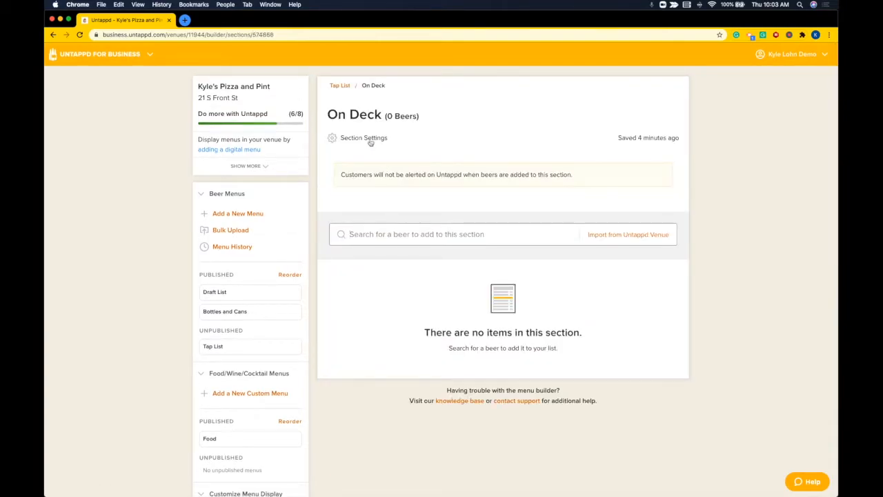
{"action": "left_click", "coordinate": [371, 140]}
{"action": "left_click", "coordinate": [650, 108]}
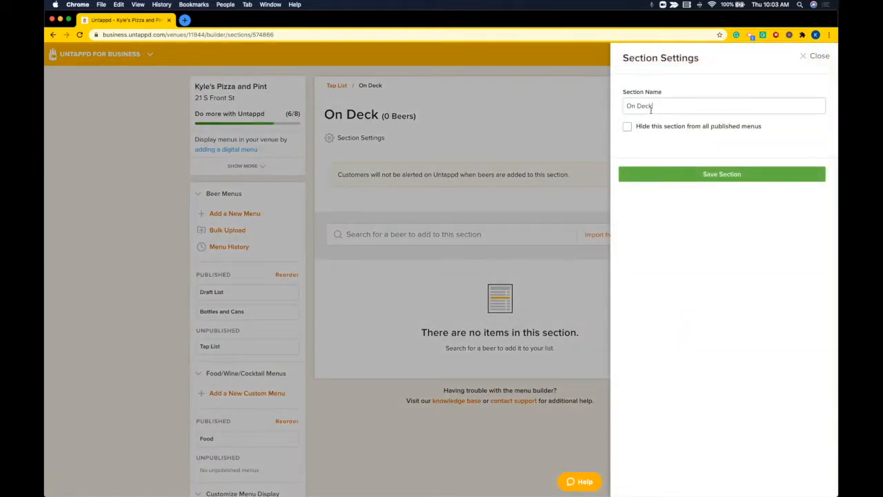
{"action": "triple_click", "coordinate": [650, 107]}
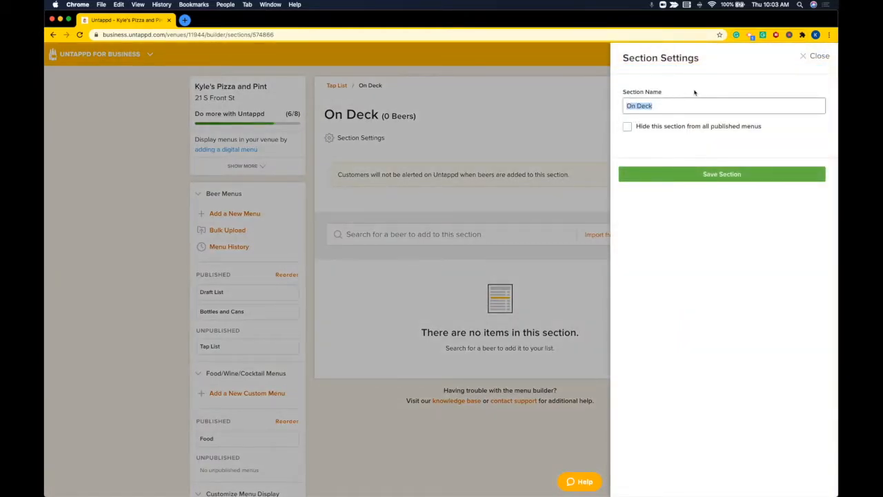
{"action": "left_click", "coordinate": [808, 57]}
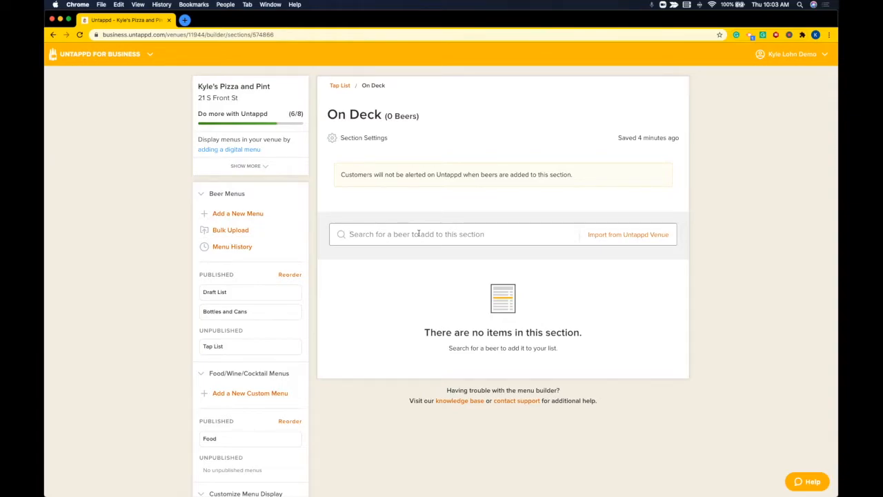
Search for "key lime pie ipa", add Evil Twin Brewing's Key Lime Pie to On Deck, and move it to the Tap List's IPA section.
{"action": "type", "text": "key lime pie ipa"}
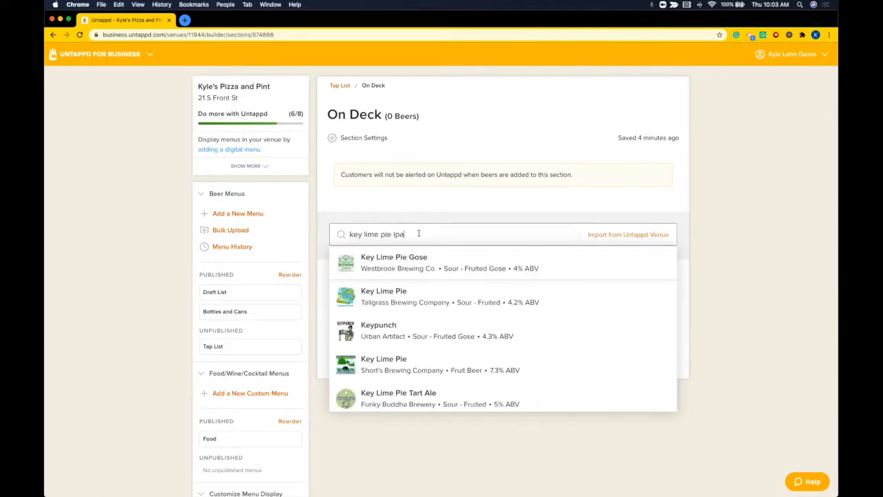
{"action": "left_click", "coordinate": [412, 265]}
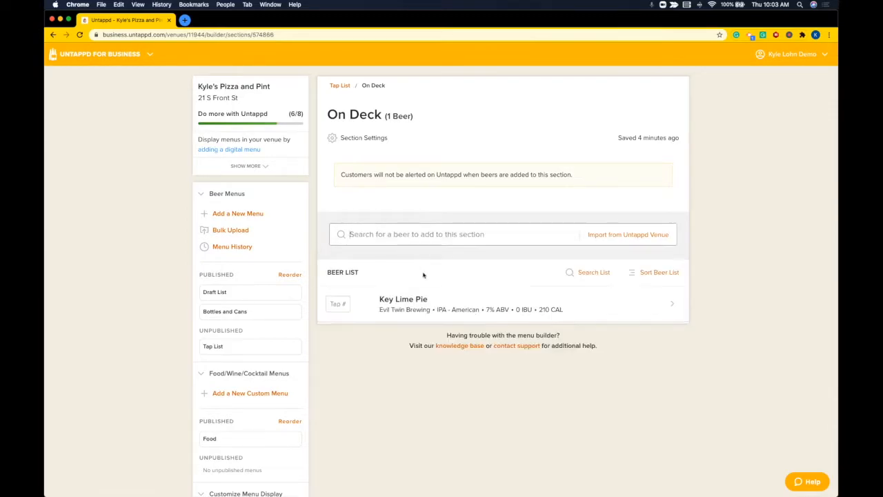
{"action": "left_click", "coordinate": [476, 305]}
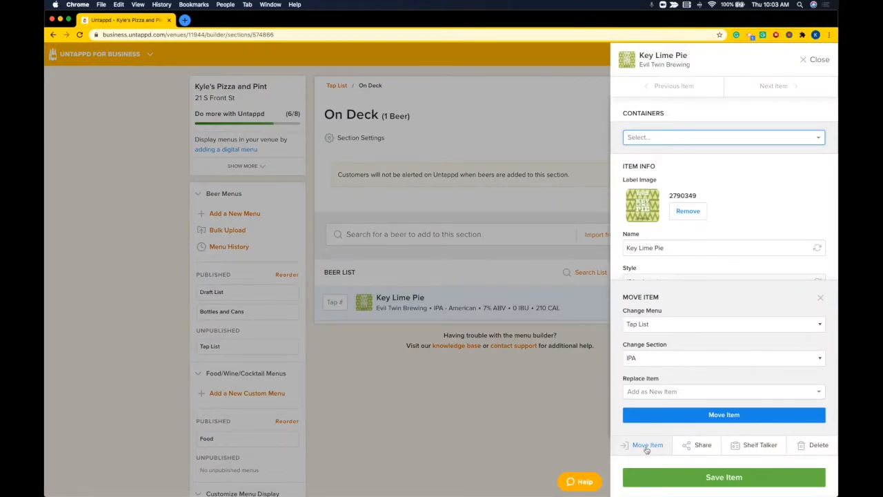
{"action": "left_click_drag", "start_coordinate": [623, 297], "coordinate": [697, 304]}
{"action": "left_click", "coordinate": [731, 415]}
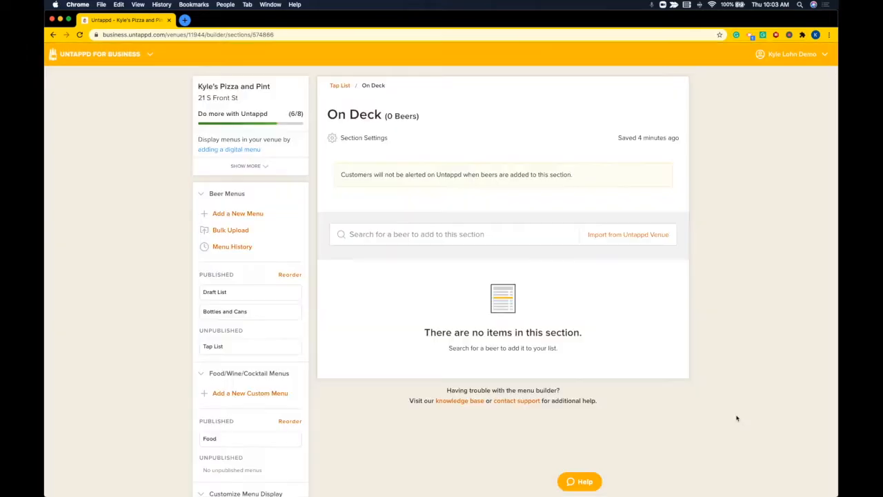
Return to the Tap List's IPA section and delete Long Needle from its beer list.
{"action": "left_click", "coordinate": [339, 85]}
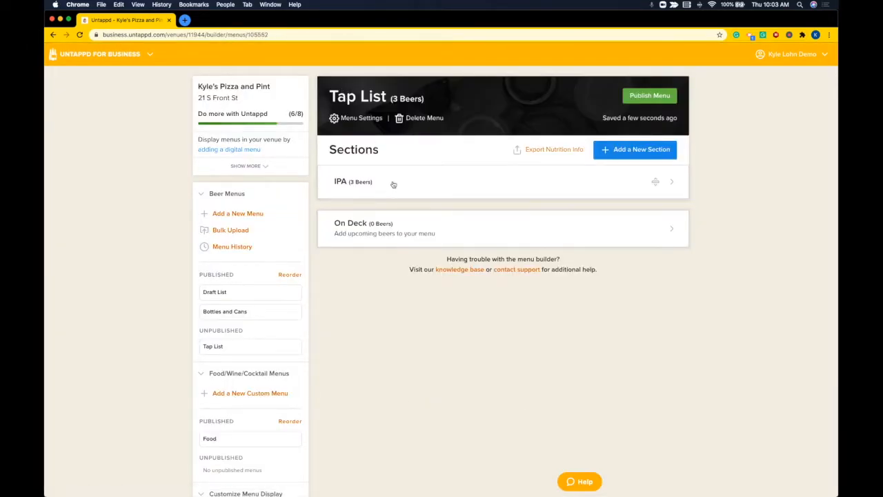
{"action": "left_click", "coordinate": [394, 183]}
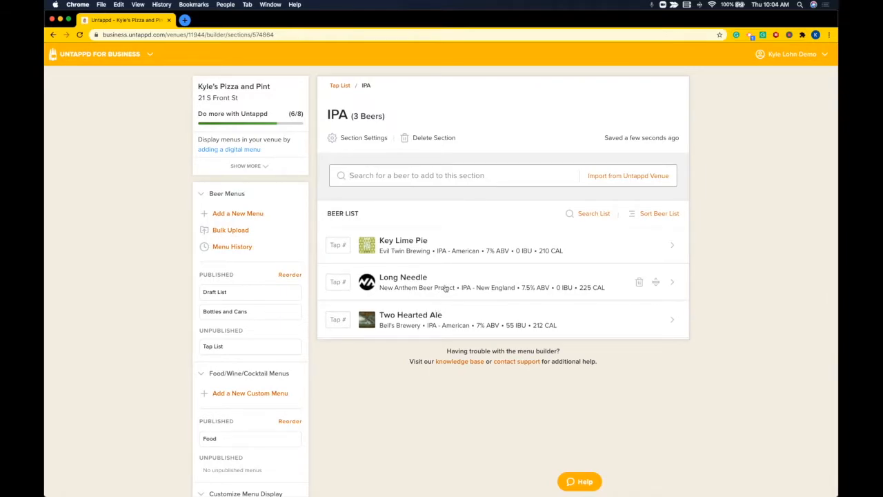
{"action": "left_click", "coordinate": [638, 284]}
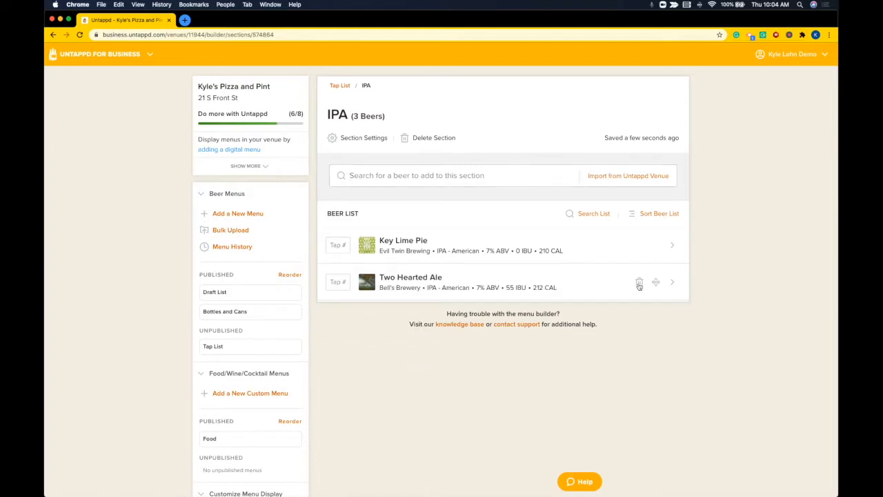
Go back to the Tap List overview and open the beer menu history to view removed beers.
{"action": "left_click", "coordinate": [342, 86]}
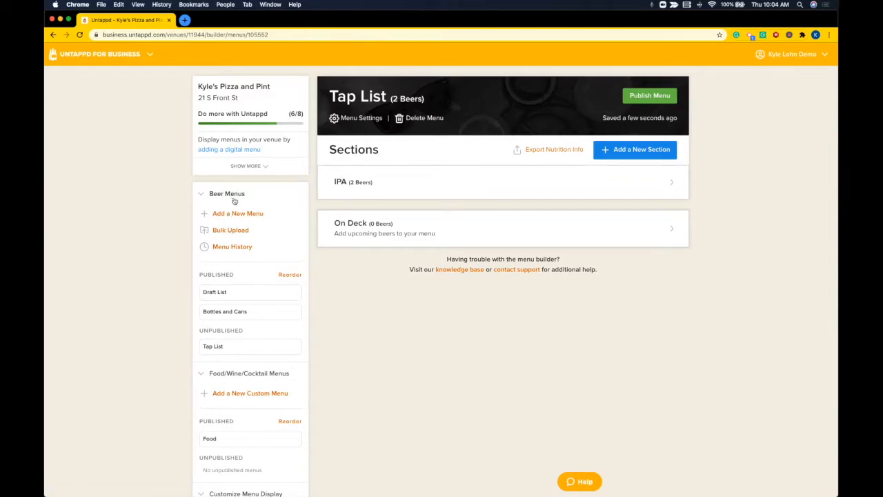
{"action": "left_click", "coordinate": [240, 250]}
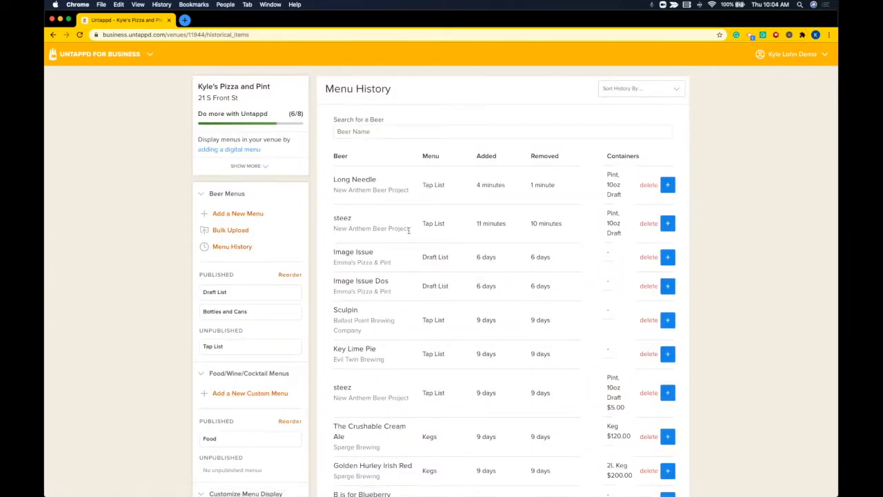
Start re-adding Long Needle from the menu history with the Tap List's IPA section as destination, and cancel without adding it.
{"action": "left_click", "coordinate": [666, 187]}
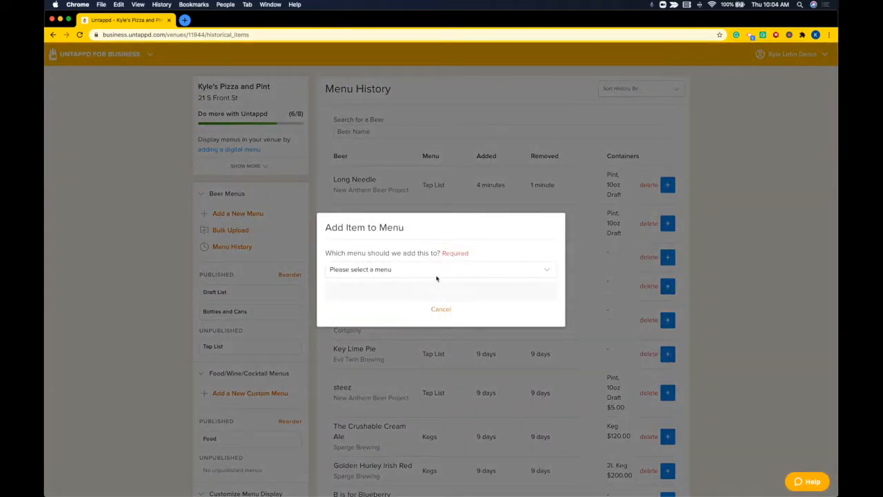
{"action": "left_click", "coordinate": [413, 272]}
{"action": "left_click", "coordinate": [373, 289]}
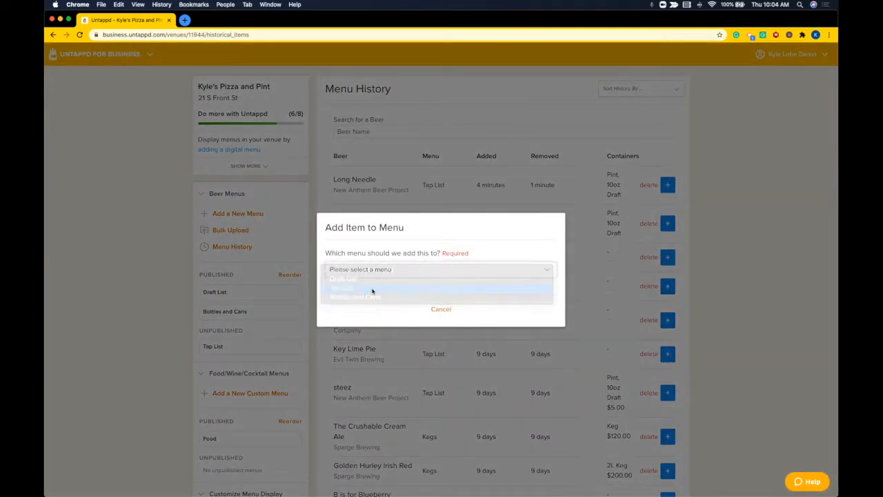
{"action": "left_click", "coordinate": [372, 289]}
{"action": "left_click", "coordinate": [371, 295]}
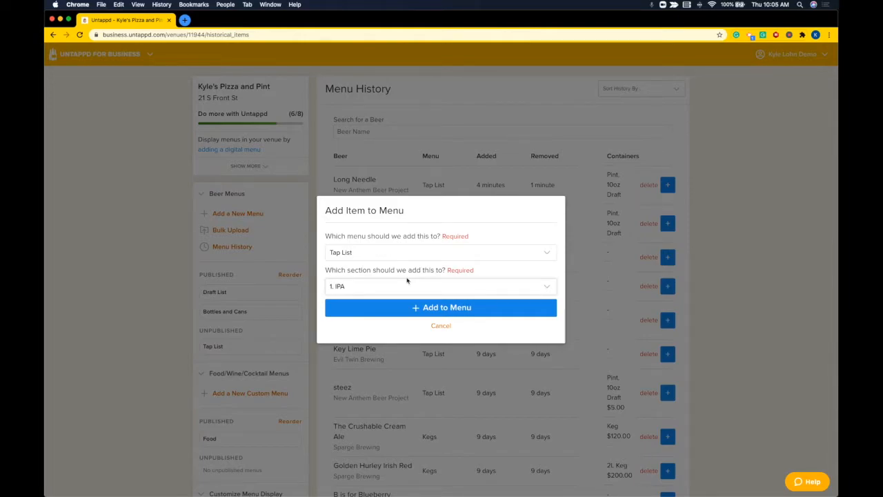
{"action": "left_click", "coordinate": [442, 325]}
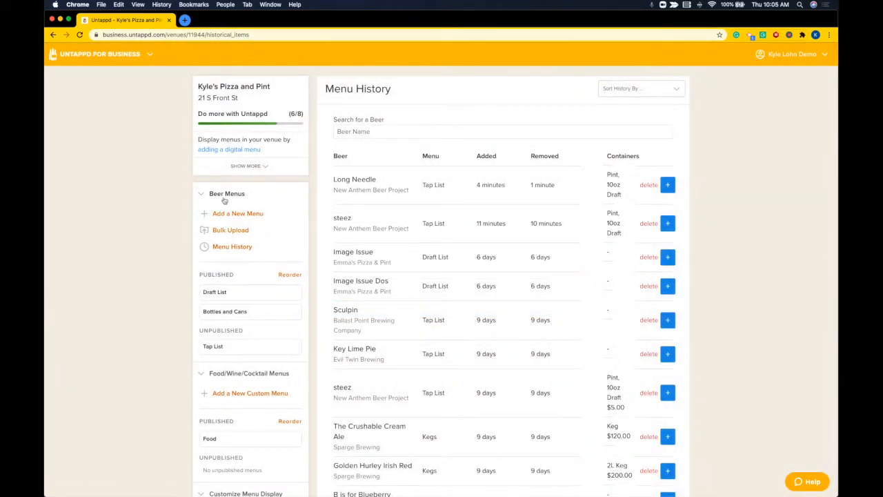
Open the bulk upload request form and look over the venue's custom menu and menu display options.
{"action": "left_click", "coordinate": [221, 231]}
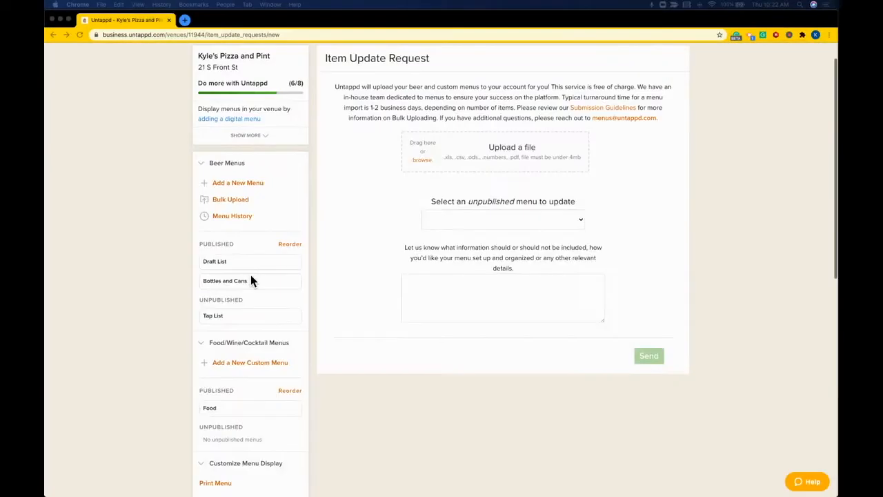
{"action": "scroll", "coordinate": [250, 280], "scroll_direction": "down", "scroll_amount": 1}
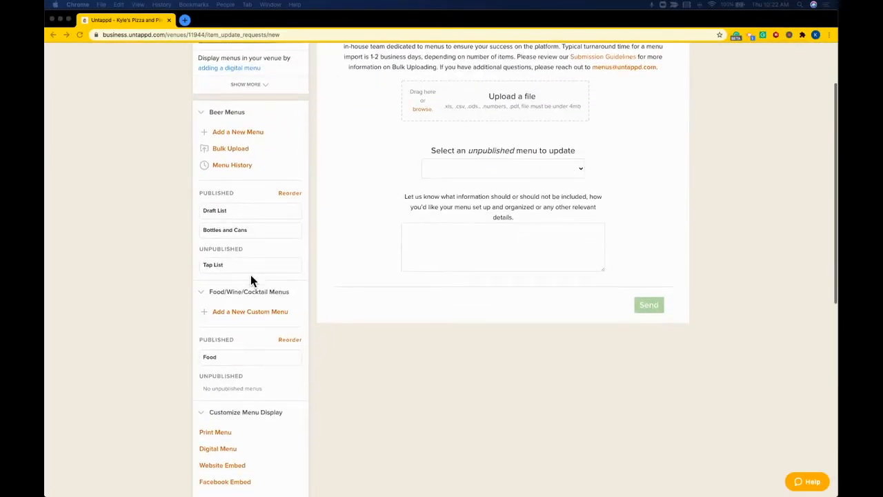
{"action": "scroll", "coordinate": [250, 278], "scroll_direction": "down", "scroll_amount": 3}
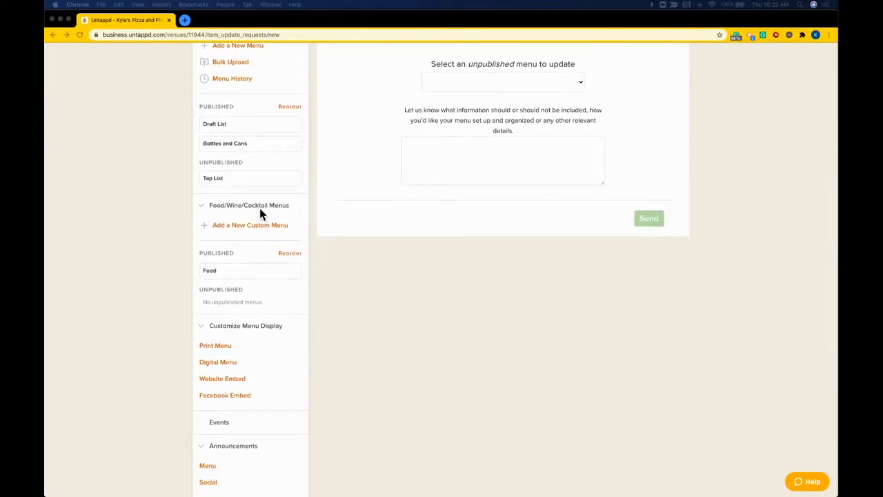
{"action": "scroll", "coordinate": [261, 214], "scroll_direction": "down", "scroll_amount": 1}
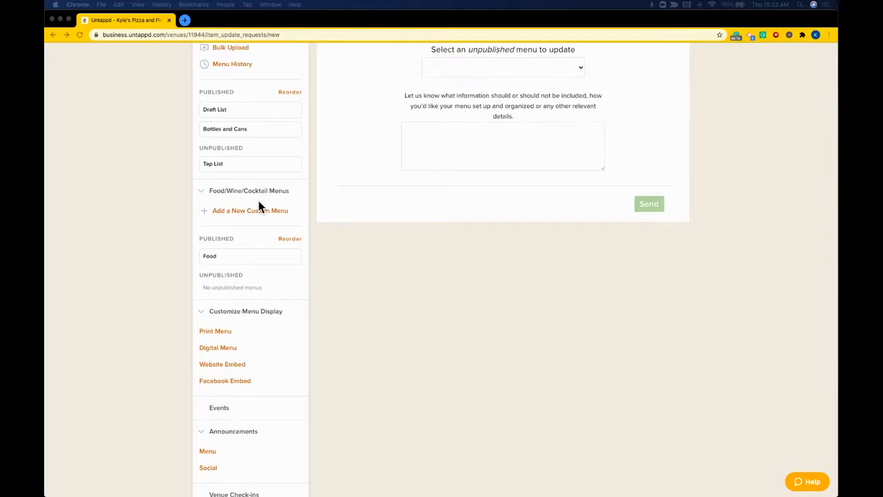
{"action": "scroll", "coordinate": [258, 205], "scroll_direction": "down", "scroll_amount": 2}
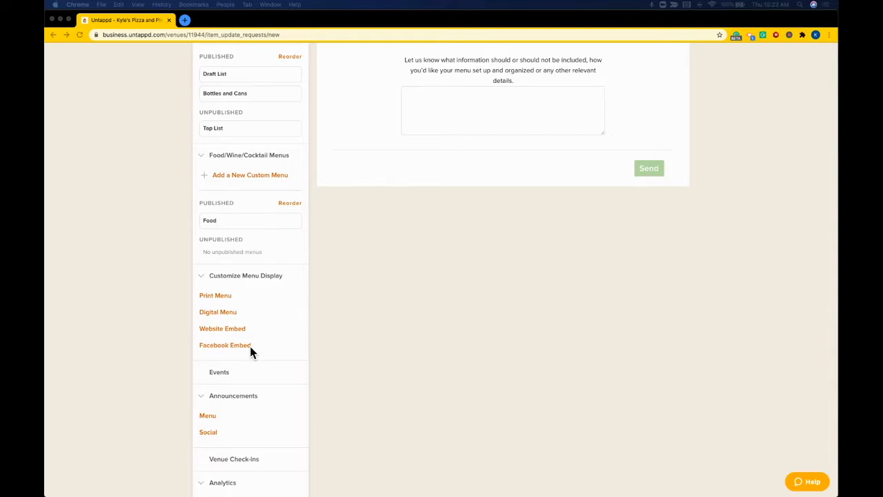
{"action": "scroll", "coordinate": [255, 329], "scroll_direction": "up", "scroll_amount": 1}
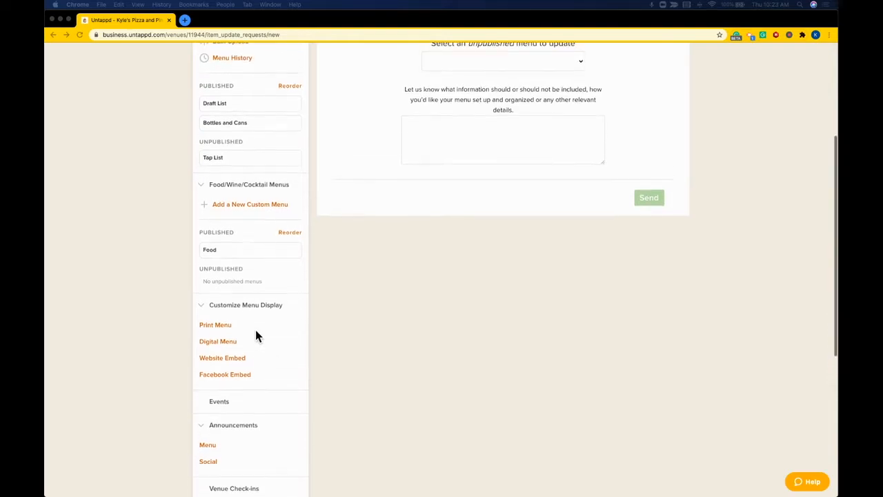
Open the published Food menu and review its Appetizers section and custom item list.
{"action": "left_click", "coordinate": [256, 254]}
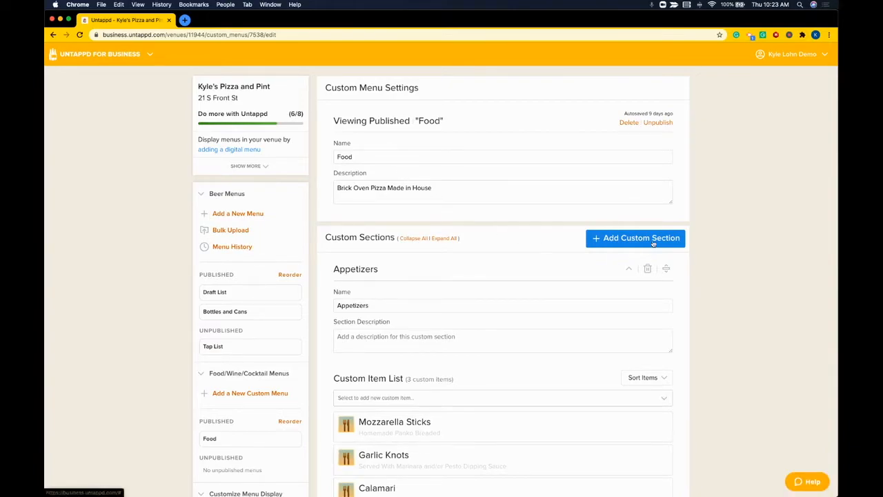
{"action": "scroll", "coordinate": [529, 264], "scroll_direction": "down", "scroll_amount": 4}
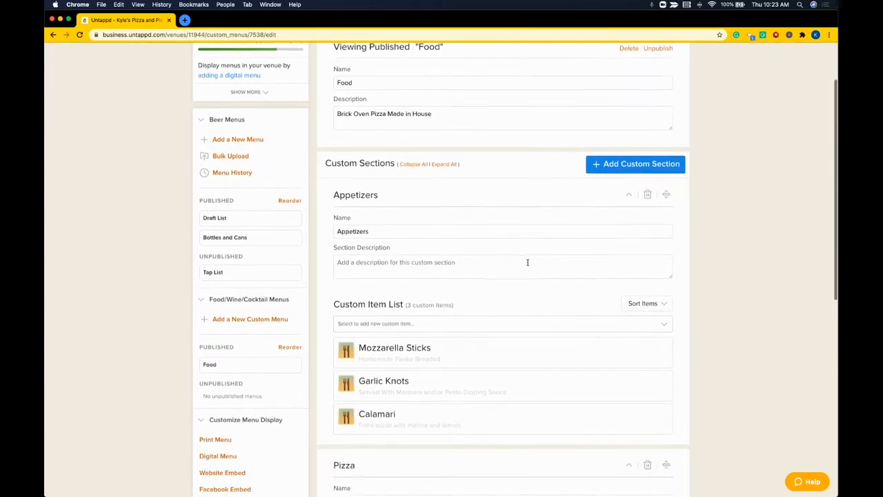
{"action": "scroll", "coordinate": [528, 265], "scroll_direction": "down", "scroll_amount": 1}
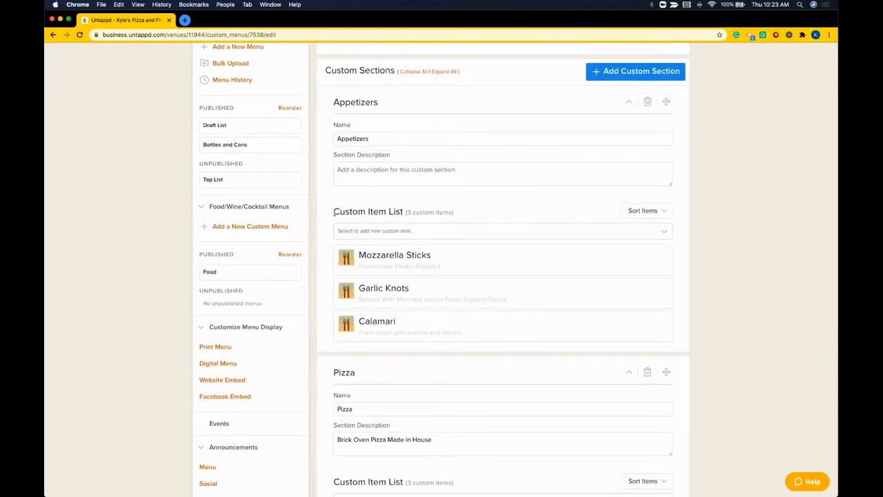
{"action": "left_click_drag", "start_coordinate": [332, 214], "coordinate": [490, 215]}
{"action": "left_click", "coordinate": [490, 215]}
Add a blank Food item to the Appetizers section to examine its fields, and delete it again.
{"action": "left_click", "coordinate": [416, 235]}
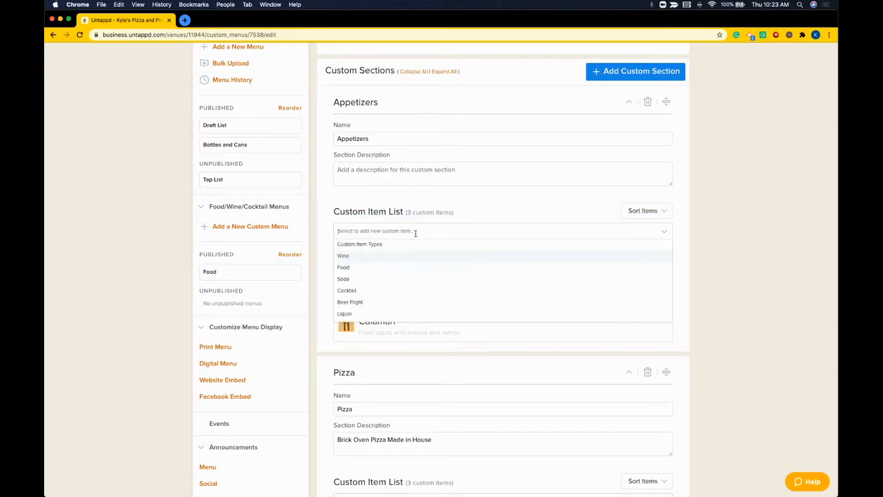
{"action": "scroll", "coordinate": [399, 270], "scroll_direction": "down", "scroll_amount": 5}
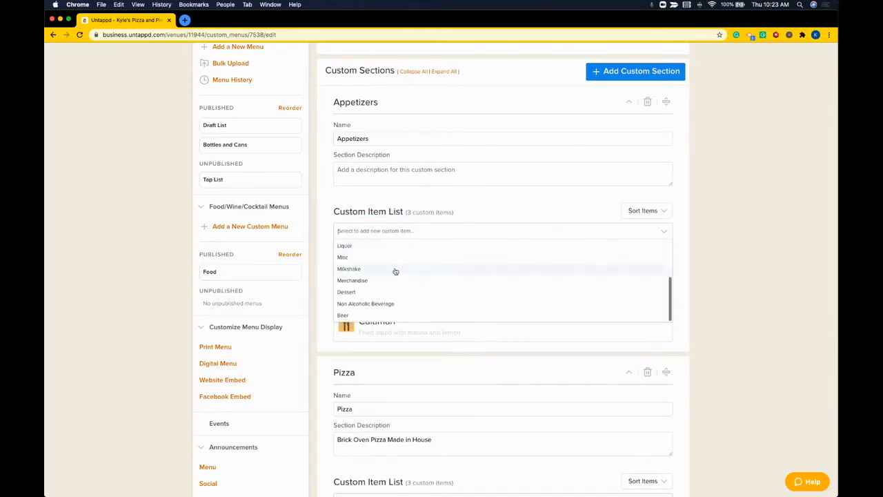
{"action": "scroll", "coordinate": [384, 275], "scroll_direction": "up", "scroll_amount": 4}
{"action": "left_click", "coordinate": [381, 273]}
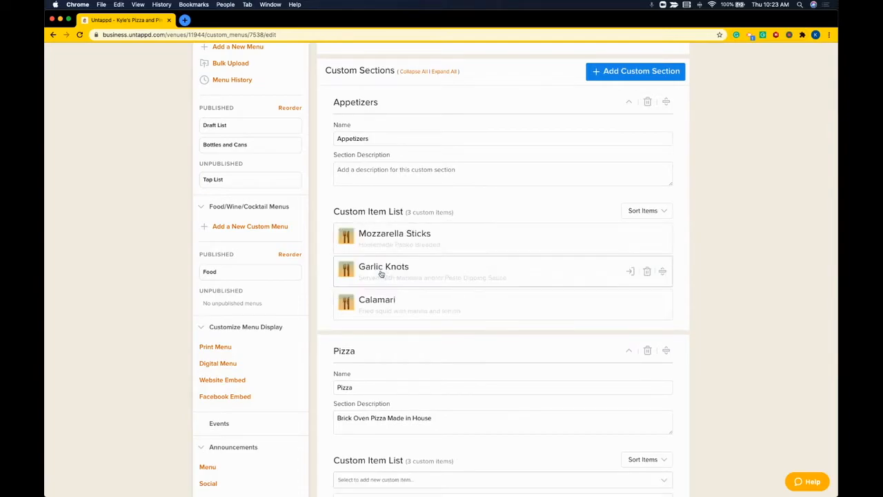
{"action": "scroll", "coordinate": [380, 275], "scroll_direction": "down", "scroll_amount": 2}
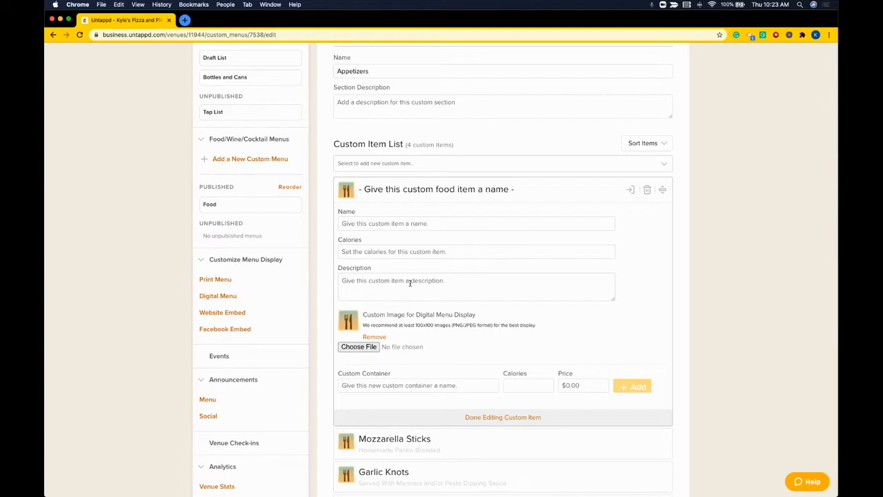
{"action": "left_click", "coordinate": [646, 190]}
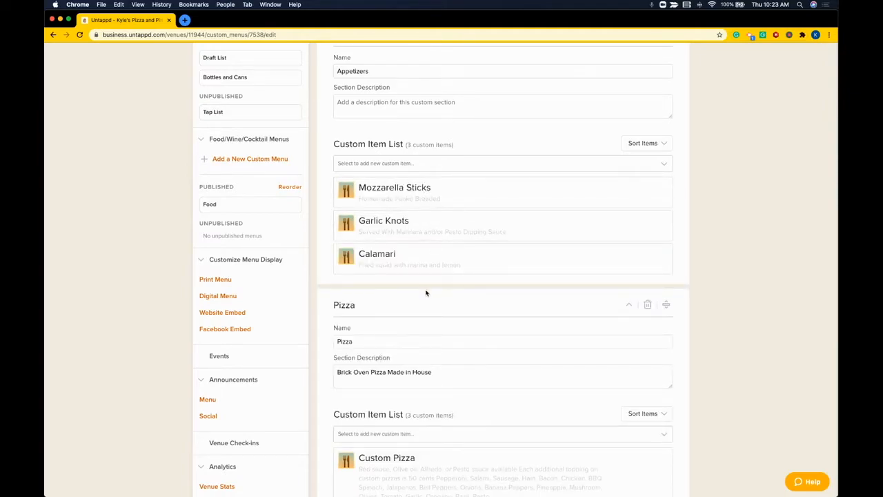
Open the venue's print menus, view the form for a new print menu, and return to the list.
{"action": "scroll", "coordinate": [426, 293], "scroll_direction": "up", "scroll_amount": 5}
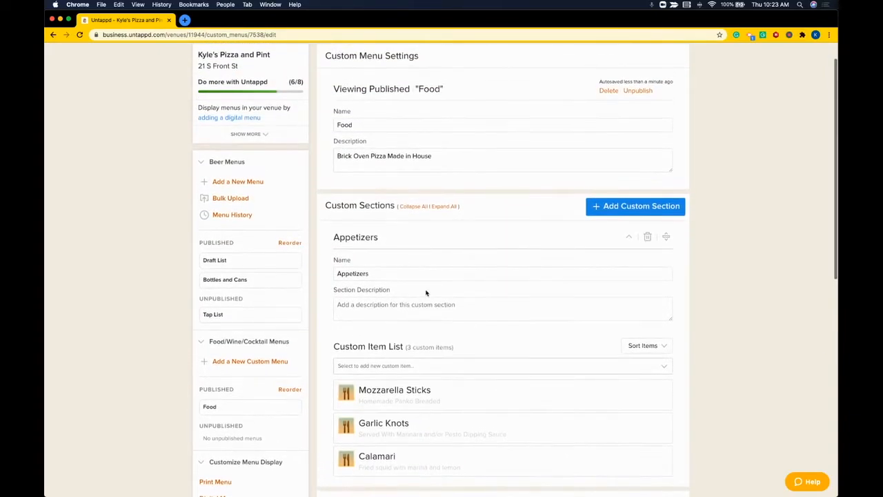
{"action": "scroll", "coordinate": [425, 293], "scroll_direction": "up", "scroll_amount": 1}
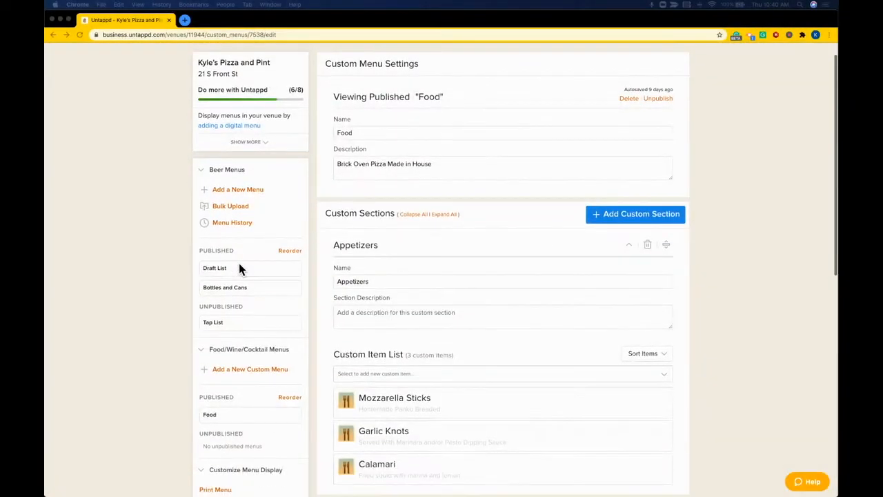
{"action": "scroll", "coordinate": [239, 262], "scroll_direction": "down", "scroll_amount": 3}
{"action": "scroll", "coordinate": [239, 262], "scroll_direction": "down", "scroll_amount": 3}
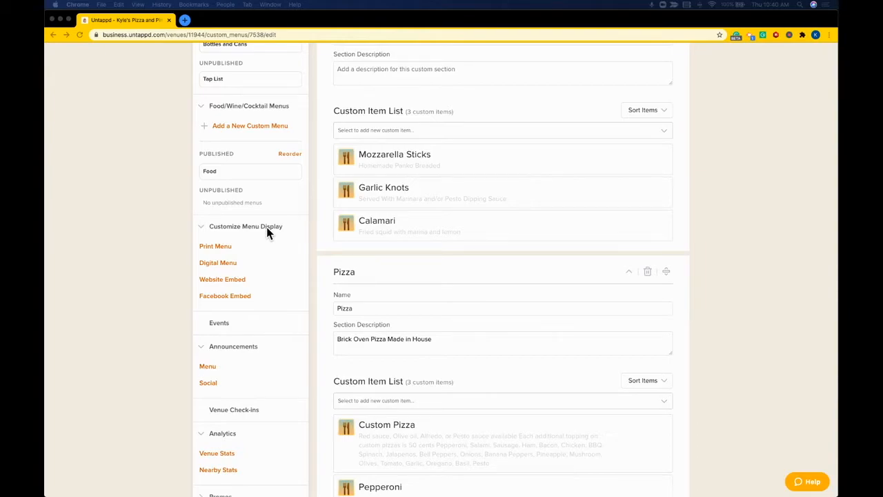
{"action": "scroll", "coordinate": [248, 220], "scroll_direction": "down", "scroll_amount": 1}
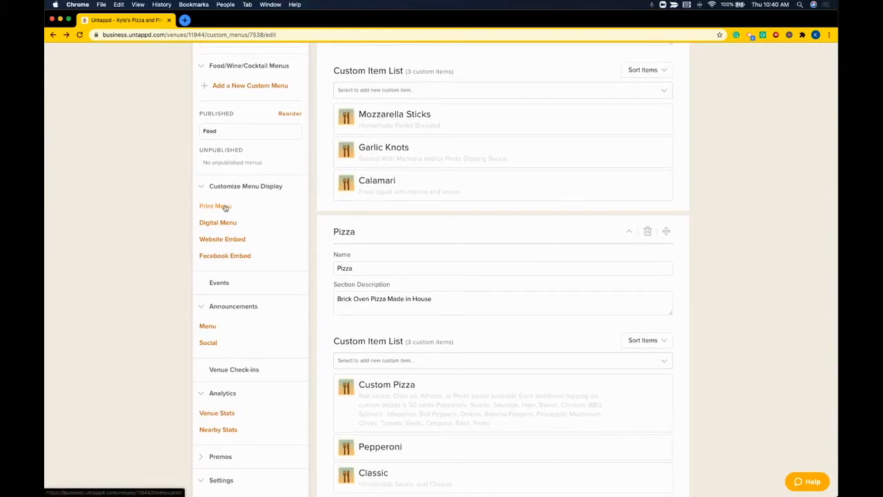
{"action": "left_click", "coordinate": [224, 207]}
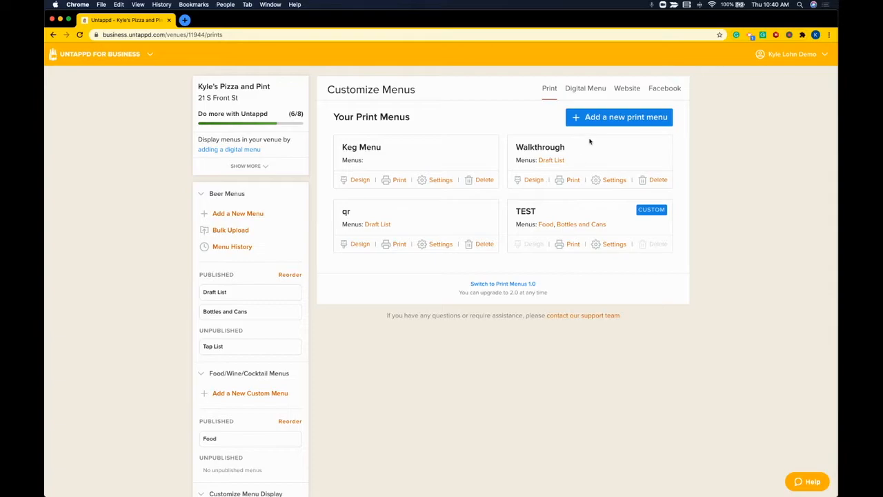
{"action": "left_click", "coordinate": [610, 118]}
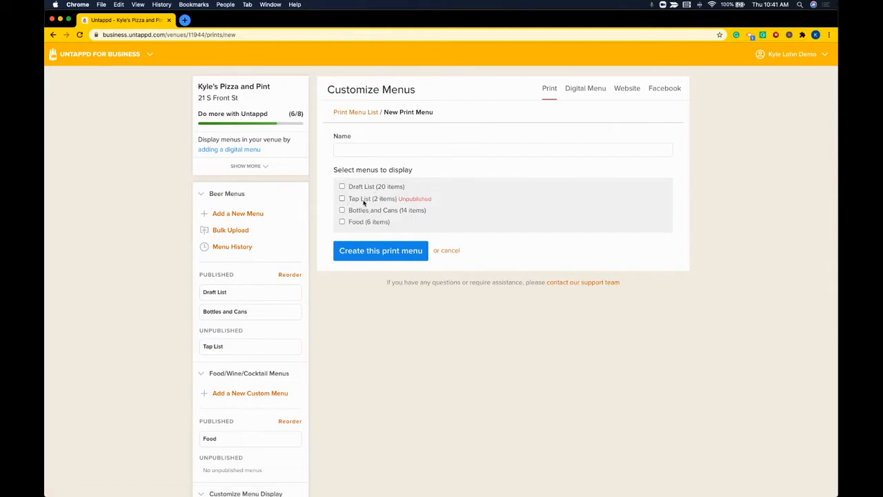
{"action": "left_click", "coordinate": [53, 35]}
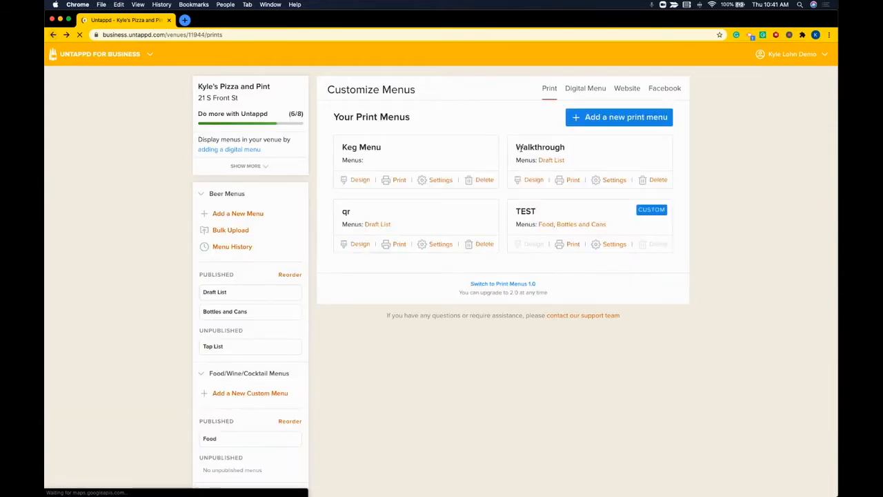
Open the Walkthrough print menu's design, preview the Citra template, and apply the Pacifica template.
{"action": "left_click_drag", "start_coordinate": [515, 147], "coordinate": [571, 163]}
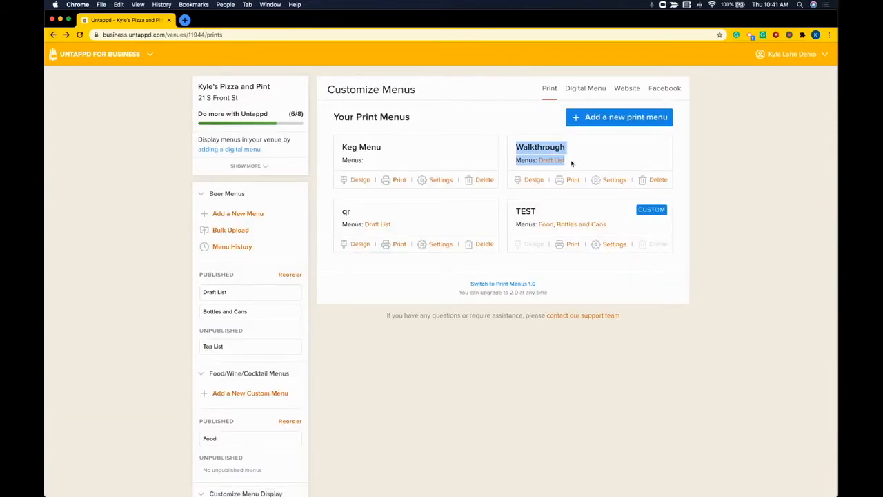
{"action": "left_click", "coordinate": [529, 181]}
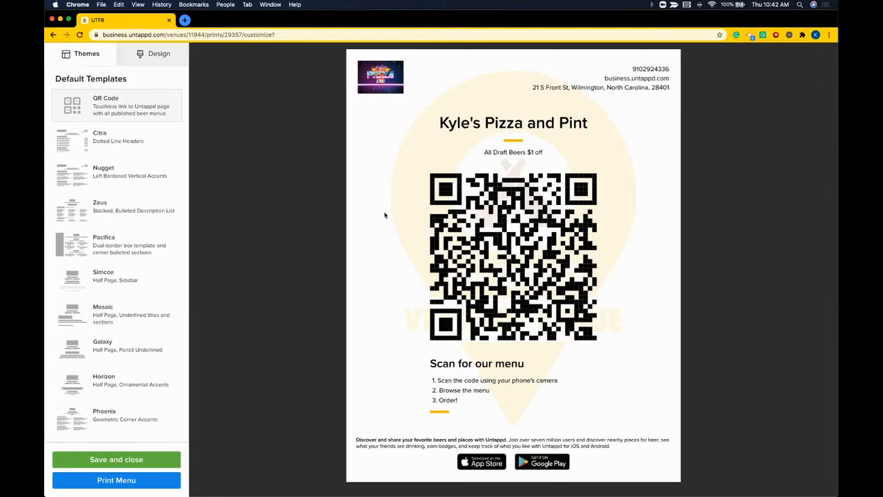
{"action": "left_click", "coordinate": [138, 153]}
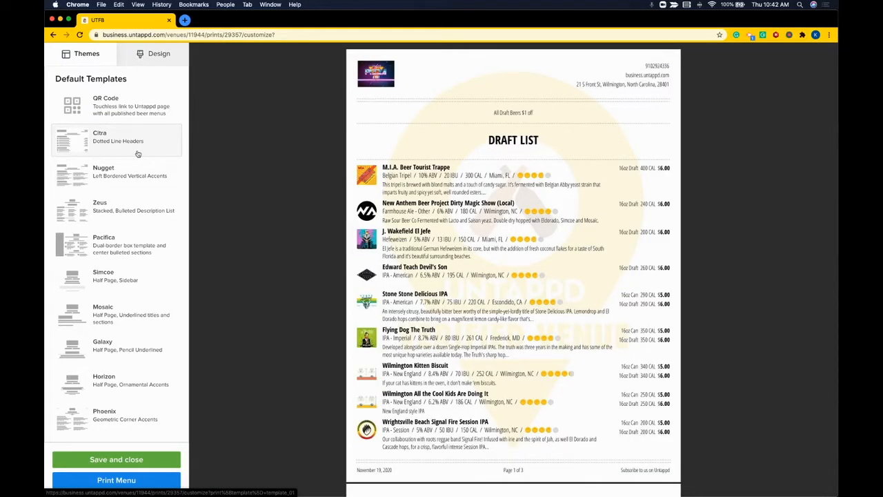
{"action": "left_click", "coordinate": [131, 245]}
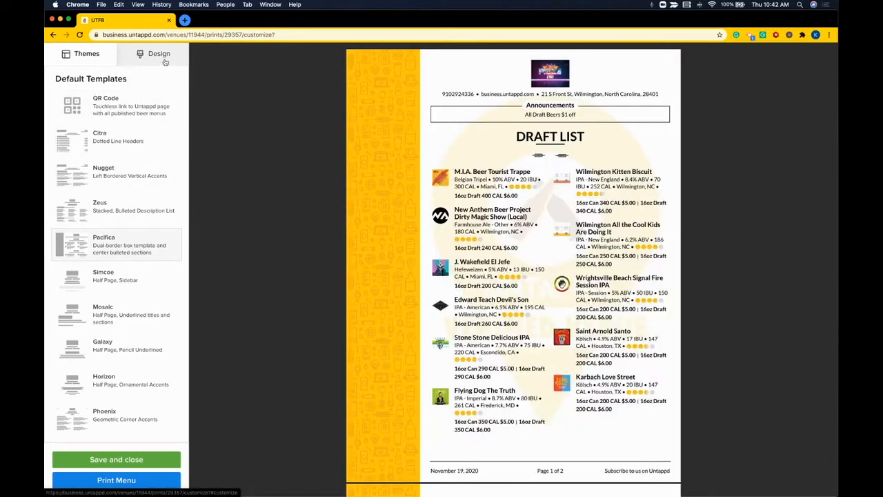
Review the print menu's general design settings, including paper size and orientation, and turn off menu titles.
{"action": "left_click", "coordinate": [164, 59]}
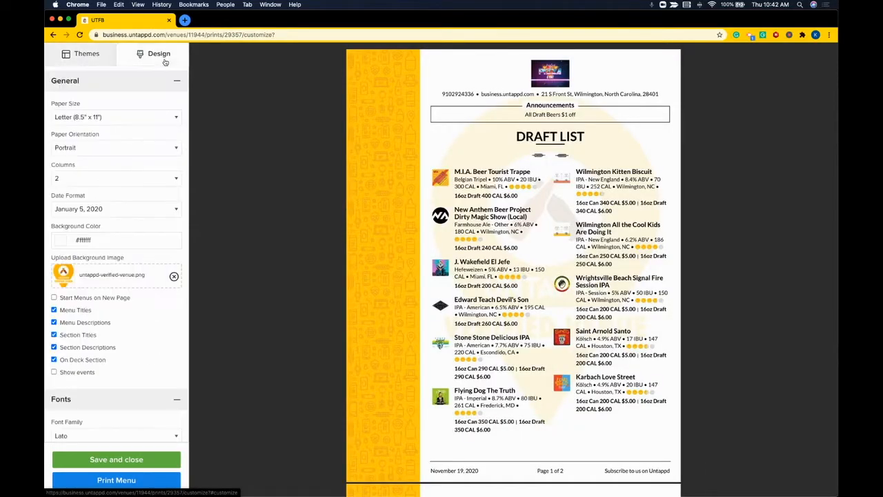
{"action": "mouse_move", "coordinate": [79, 106]}
{"action": "left_mouse_down"}
{"action": "mouse_move", "coordinate": [52, 105]}
{"action": "mouse_move", "coordinate": [94, 107]}
{"action": "left_mouse_up"}
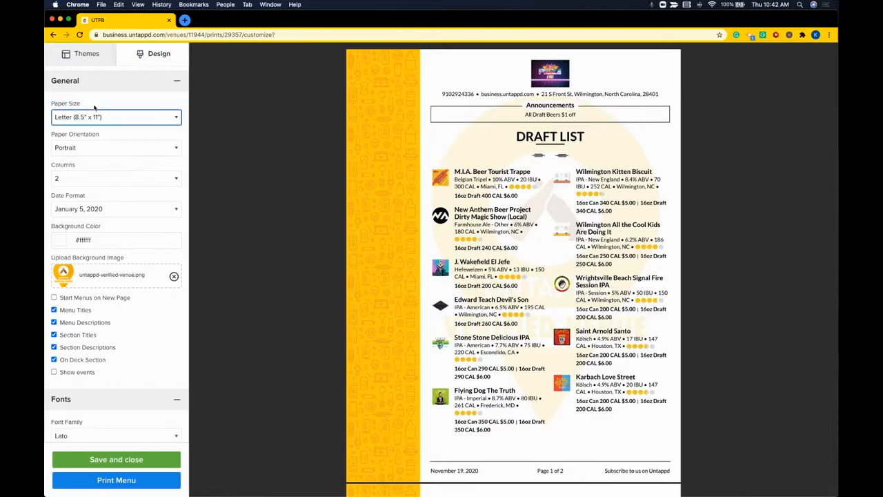
{"action": "mouse_move", "coordinate": [103, 139]}
{"action": "left_mouse_down"}
{"action": "mouse_move", "coordinate": [51, 135]}
{"action": "mouse_move", "coordinate": [106, 137]}
{"action": "left_mouse_up"}
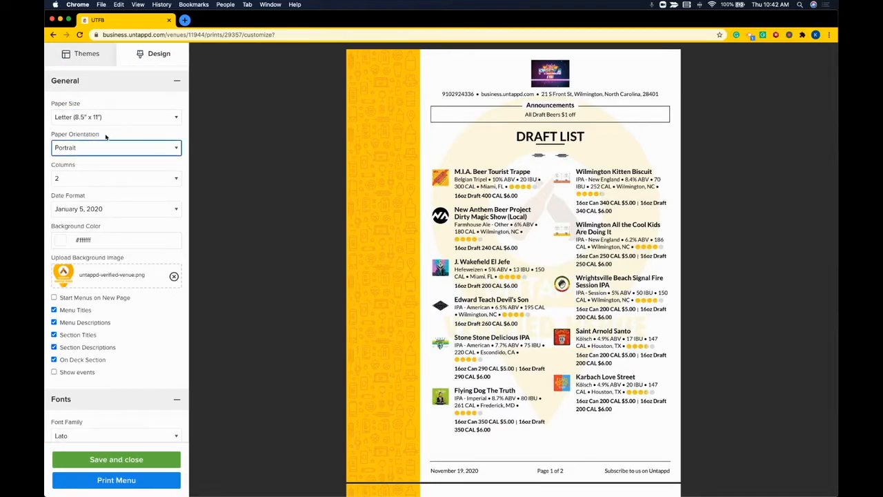
{"action": "scroll", "coordinate": [106, 137], "scroll_direction": "down", "scroll_amount": 2}
{"action": "mouse_move", "coordinate": [126, 208]}
{"action": "left_mouse_down"}
{"action": "mouse_move", "coordinate": [49, 211]}
{"action": "mouse_move", "coordinate": [126, 209]}
{"action": "left_mouse_up"}
{"action": "scroll", "coordinate": [64, 212], "scroll_direction": "down", "scroll_amount": 2}
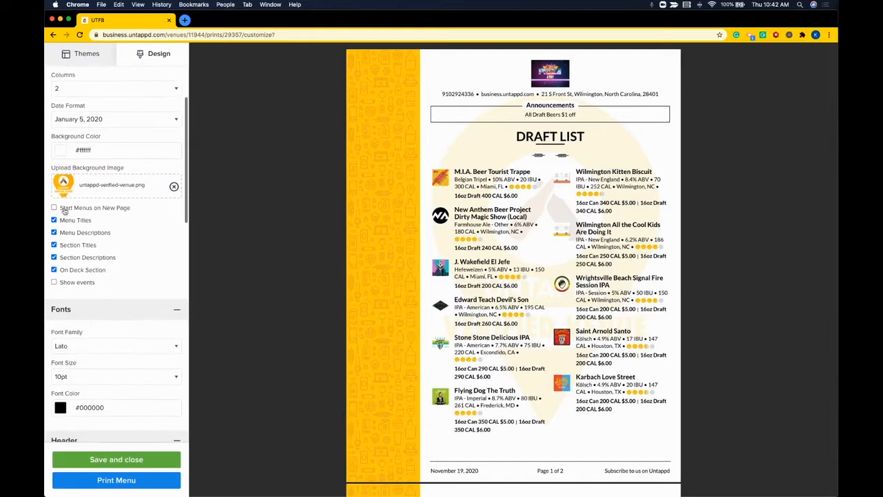
{"action": "mouse_move", "coordinate": [60, 210]}
{"action": "left_mouse_down"}
{"action": "mouse_move", "coordinate": [77, 210]}
{"action": "mouse_move", "coordinate": [129, 286]}
{"action": "mouse_move", "coordinate": [106, 220]}
{"action": "mouse_move", "coordinate": [61, 220]}
{"action": "left_mouse_up"}
{"action": "left_click", "coordinate": [55, 220]}
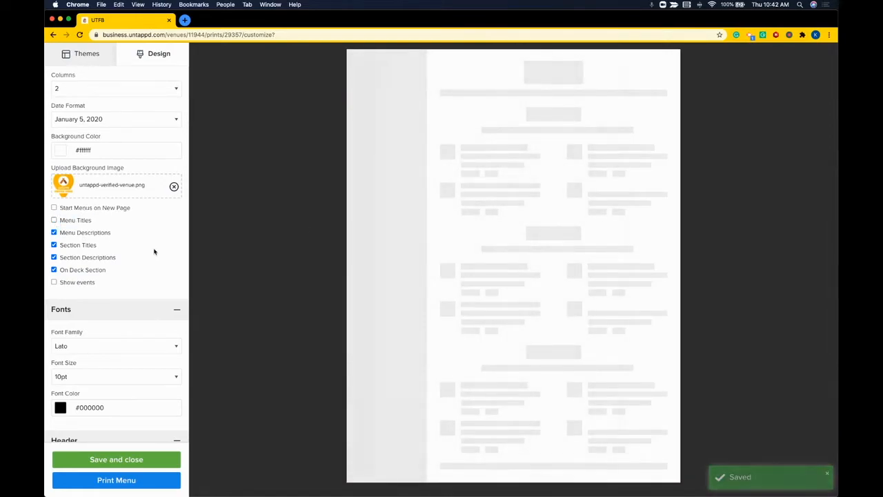
{"action": "scroll", "coordinate": [150, 251], "scroll_direction": "down", "scroll_amount": 5}
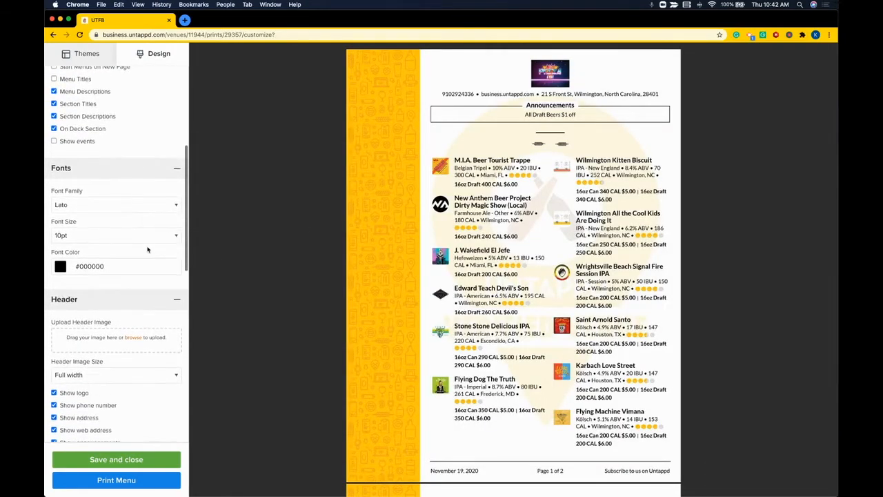
Review the print menu's font, header, item and footer settings, and save and close the design.
{"action": "scroll", "coordinate": [147, 250], "scroll_direction": "down", "scroll_amount": 4}
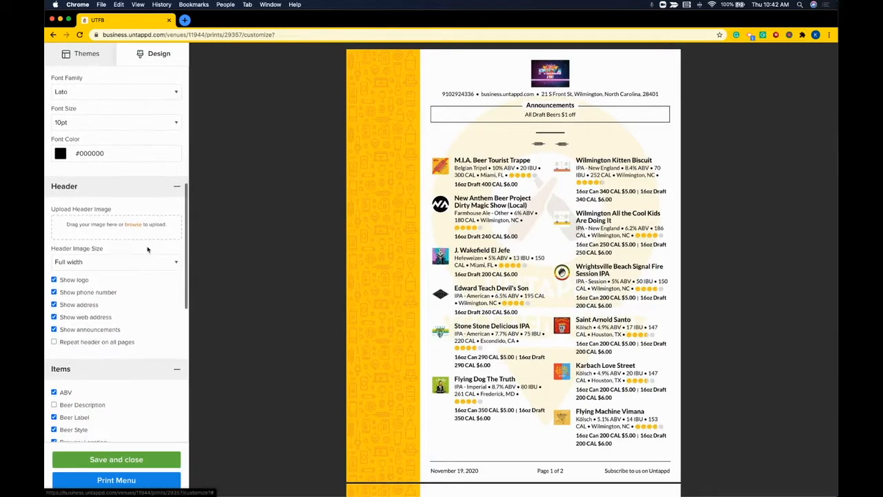
{"action": "scroll", "coordinate": [148, 250], "scroll_direction": "down", "scroll_amount": 4}
{"action": "scroll", "coordinate": [147, 249], "scroll_direction": "down", "scroll_amount": 3}
{"action": "scroll", "coordinate": [148, 249], "scroll_direction": "down", "scroll_amount": 3}
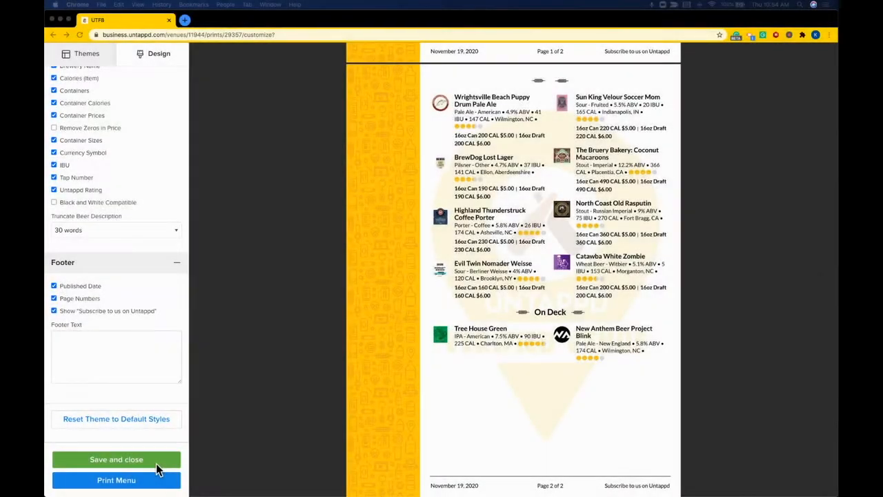
{"action": "left_click", "coordinate": [158, 459]}
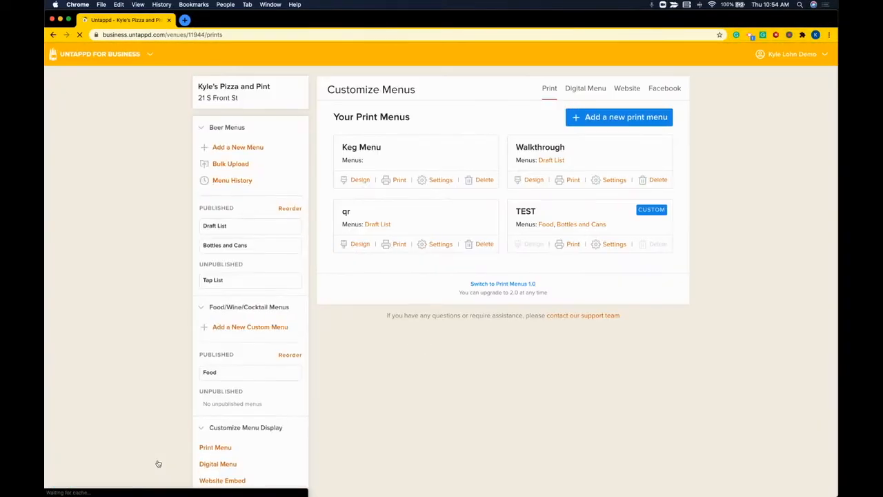
Open the venue's digital menus and highlight the Walkthrough Board's ID, name and assigned menu.
{"action": "scroll", "coordinate": [266, 339], "scroll_direction": "down", "scroll_amount": 10}
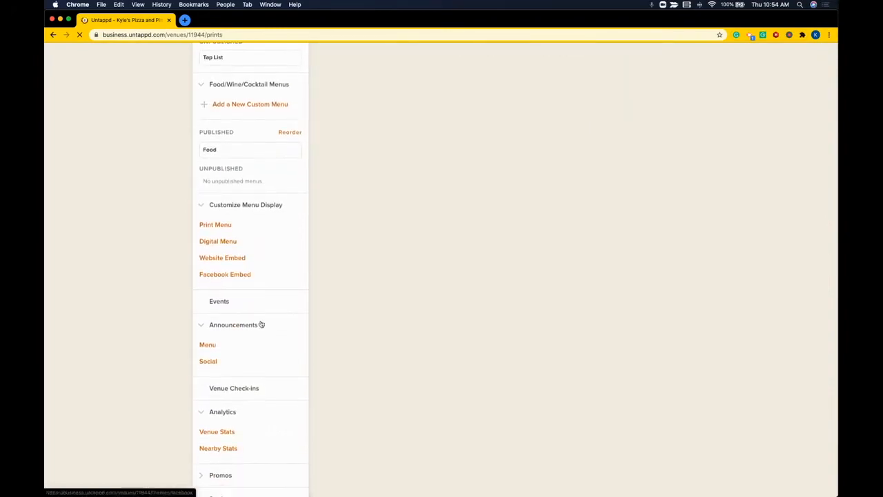
{"action": "left_click", "coordinate": [231, 245]}
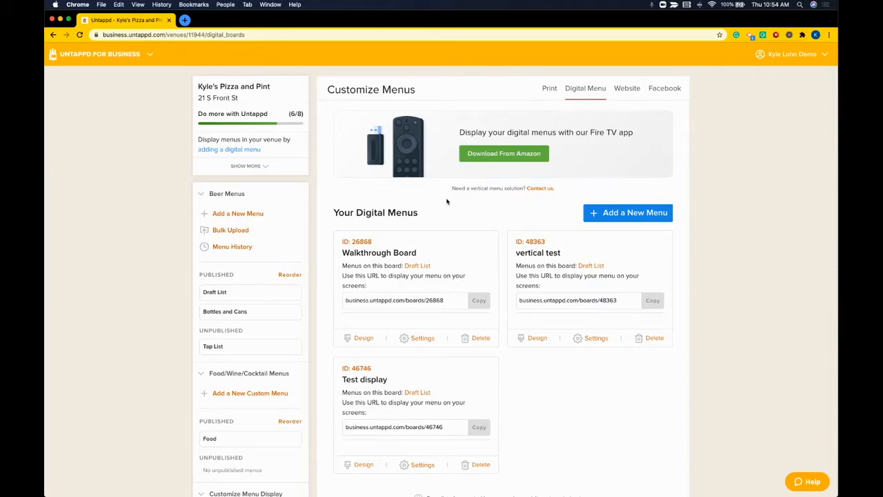
{"action": "left_click_drag", "start_coordinate": [373, 242], "coordinate": [341, 244]}
{"action": "left_click", "coordinate": [483, 218]}
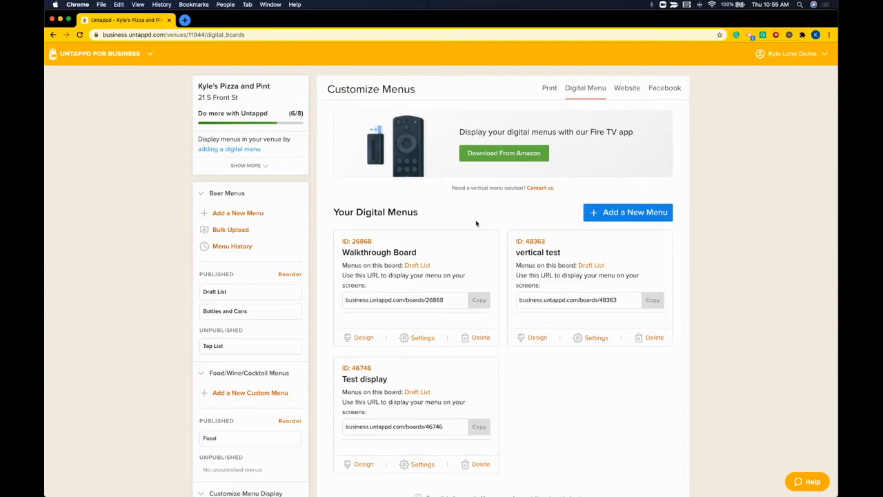
{"action": "left_click_drag", "start_coordinate": [338, 254], "coordinate": [447, 266]}
Open the Walkthrough Board's design and examine its landscape and portrait templates and the Beers on Screen setting.
{"action": "left_click", "coordinate": [363, 339]}
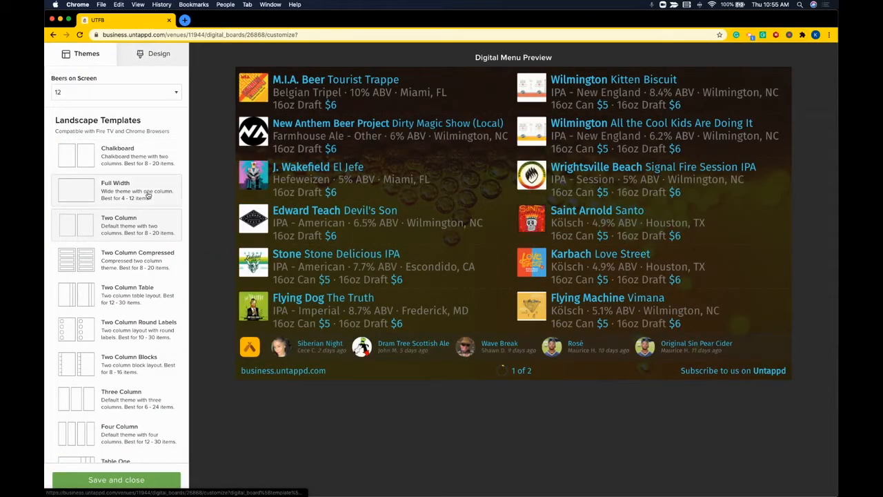
{"action": "scroll", "coordinate": [147, 196], "scroll_direction": "down", "scroll_amount": 10}
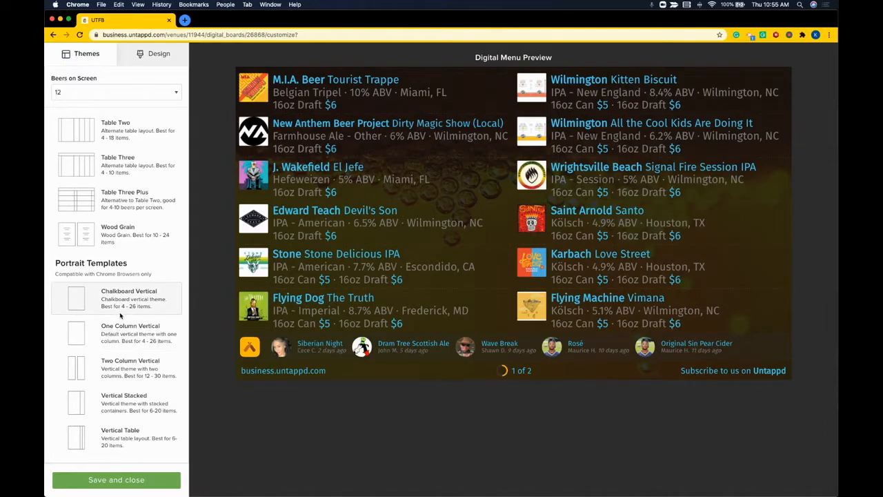
{"action": "scroll", "coordinate": [120, 315], "scroll_direction": "up", "scroll_amount": 5}
{"action": "scroll", "coordinate": [120, 314], "scroll_direction": "up", "scroll_amount": 7}
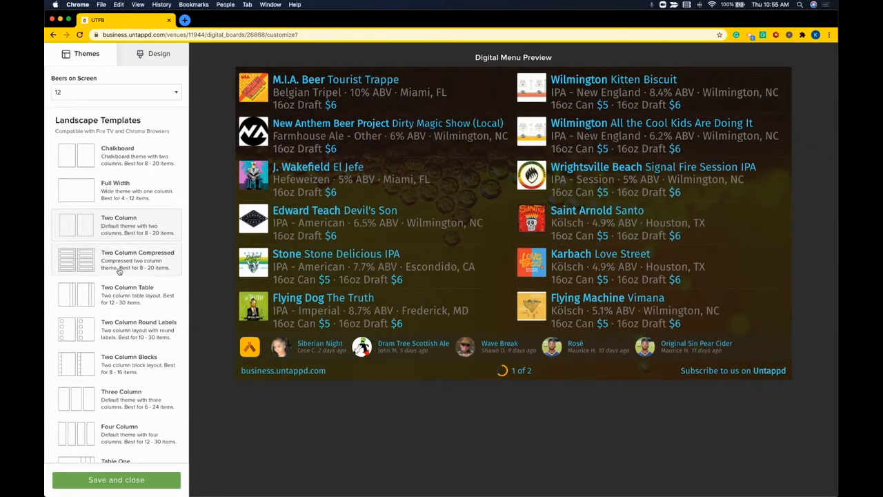
{"action": "scroll", "coordinate": [118, 271], "scroll_direction": "down", "scroll_amount": 7}
{"action": "scroll", "coordinate": [119, 271], "scroll_direction": "up", "scroll_amount": 7}
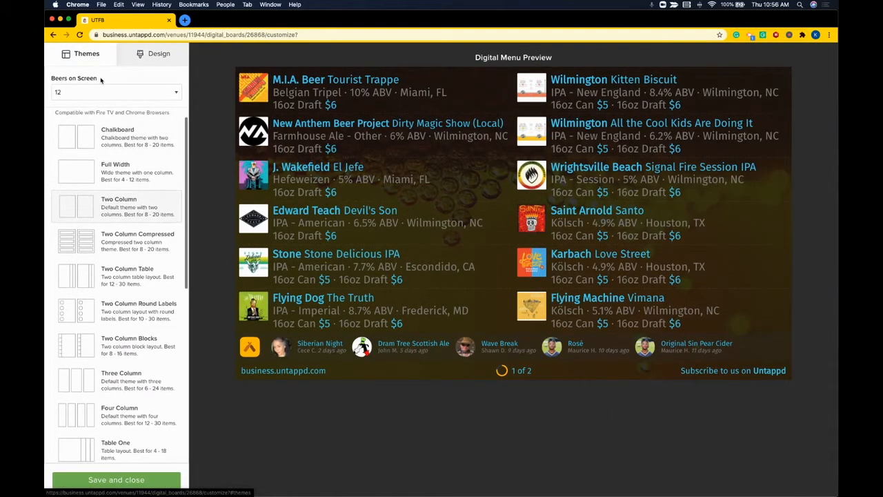
{"action": "mouse_move", "coordinate": [101, 80]}
{"action": "left_mouse_down"}
{"action": "mouse_move", "coordinate": [51, 80]}
{"action": "mouse_move", "coordinate": [100, 79]}
{"action": "left_mouse_up"}
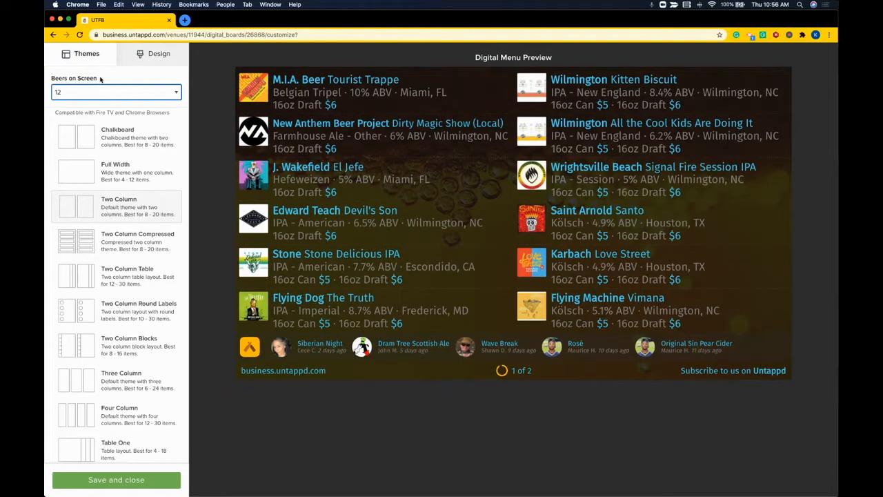
Review the board's general, item and appearance design options, and set the primary font color to #5145F3.
{"action": "left_click", "coordinate": [160, 54]}
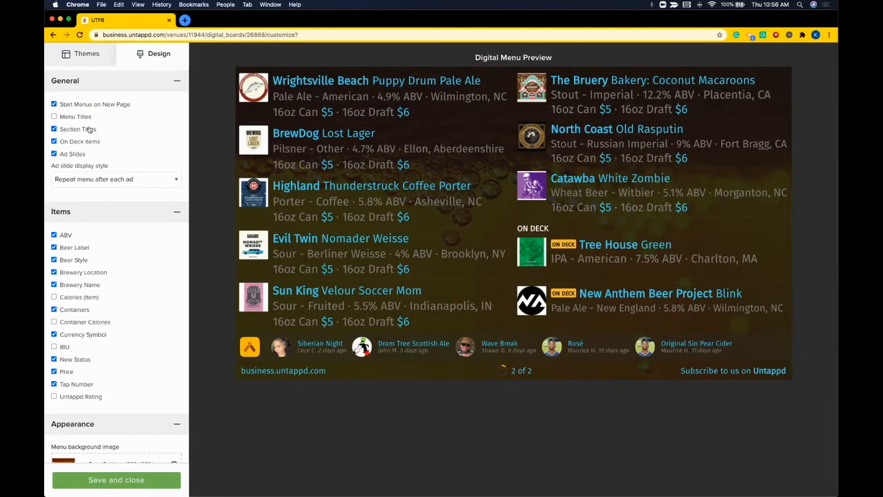
{"action": "scroll", "coordinate": [89, 152], "scroll_direction": "down", "scroll_amount": 3}
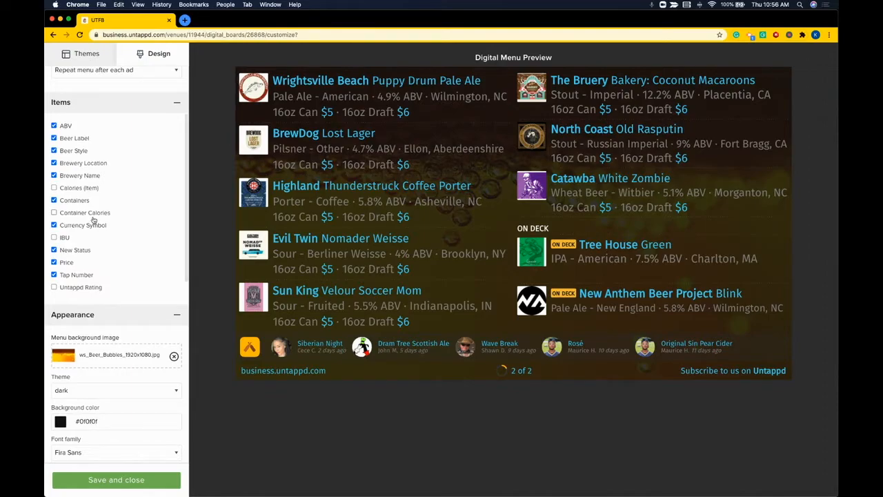
{"action": "scroll", "coordinate": [109, 216], "scroll_direction": "down", "scroll_amount": 1}
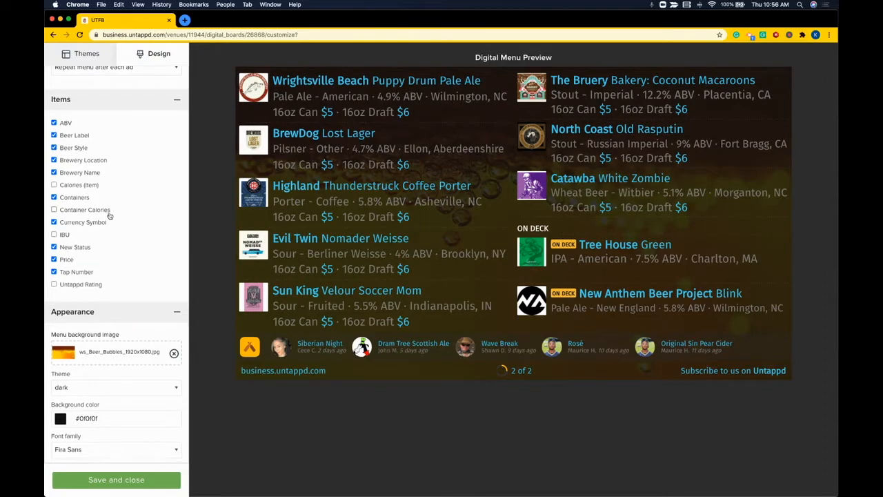
{"action": "scroll", "coordinate": [109, 215], "scroll_direction": "down", "scroll_amount": 8}
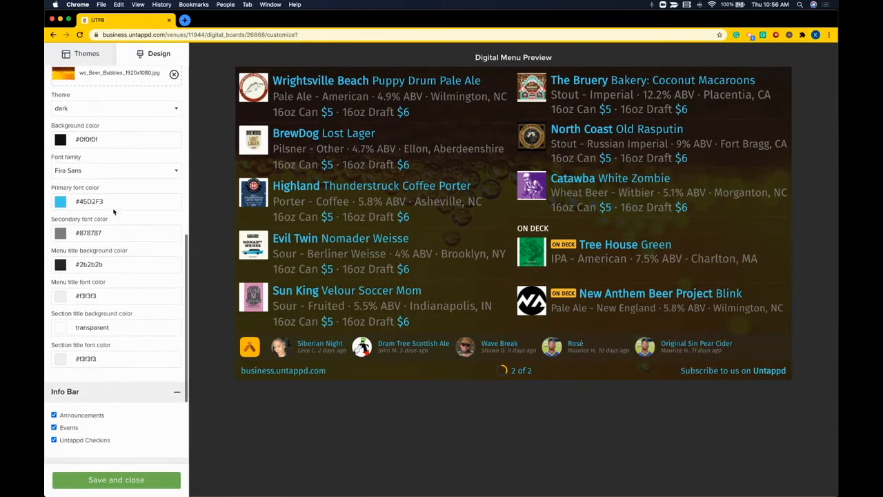
{"action": "left_click", "coordinate": [60, 201]}
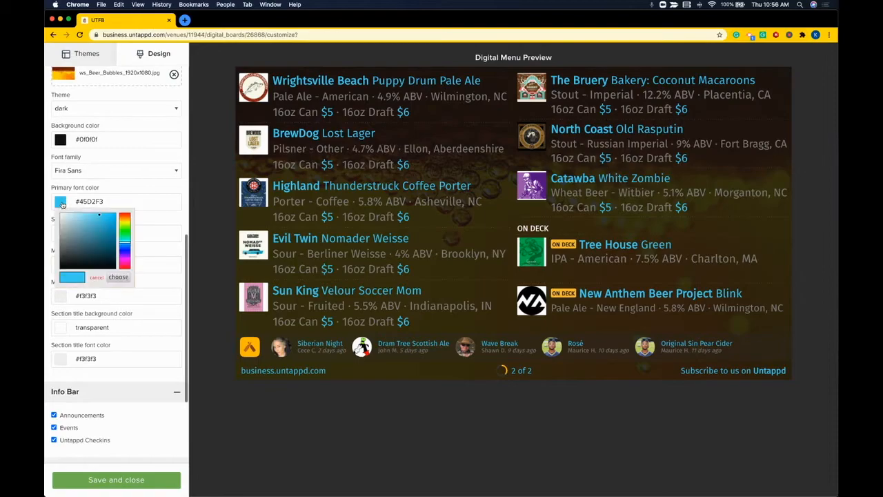
{"action": "left_click", "coordinate": [127, 255]}
{"action": "left_click", "coordinate": [118, 277]}
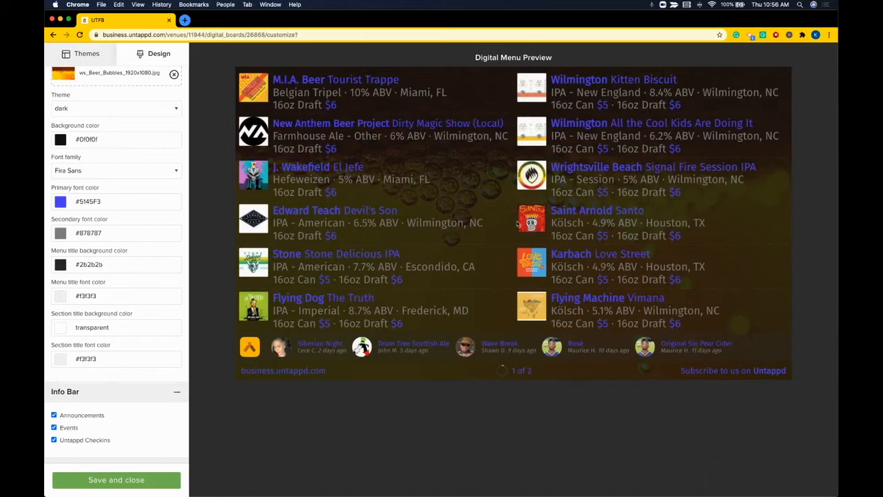
Review the board's info bar and ad slide settings, and save and close the digital menu design.
{"action": "scroll", "coordinate": [131, 227], "scroll_direction": "down", "scroll_amount": 3}
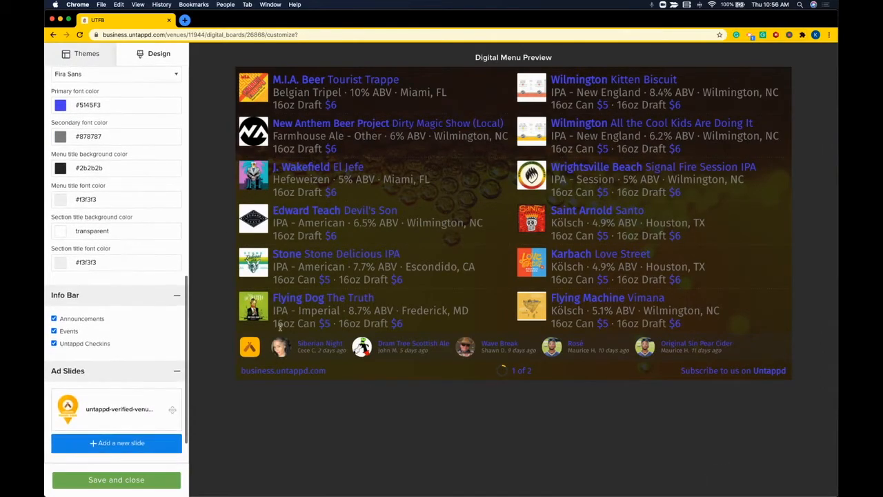
{"action": "mouse_move", "coordinate": [272, 349]}
{"action": "left_mouse_down"}
{"action": "mouse_move", "coordinate": [737, 352]}
{"action": "mouse_move", "coordinate": [521, 367]}
{"action": "mouse_move", "coordinate": [271, 349]}
{"action": "left_mouse_up"}
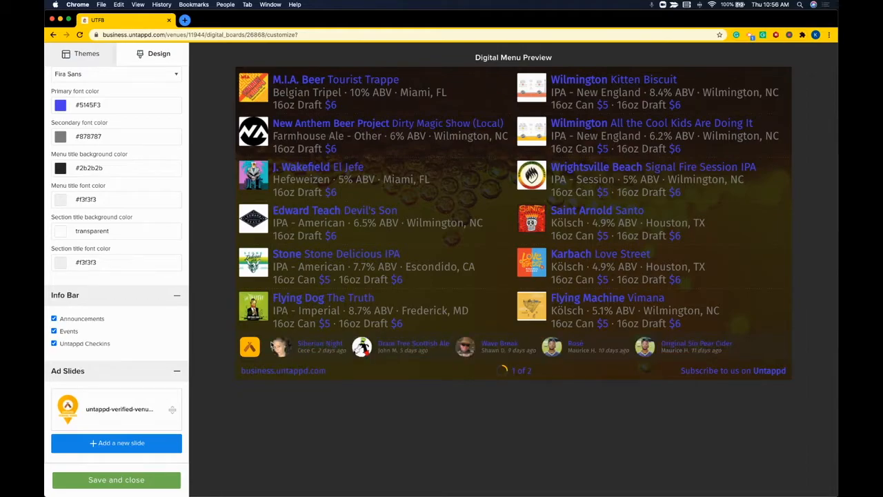
{"action": "left_click_drag", "start_coordinate": [60, 318], "coordinate": [120, 344]}
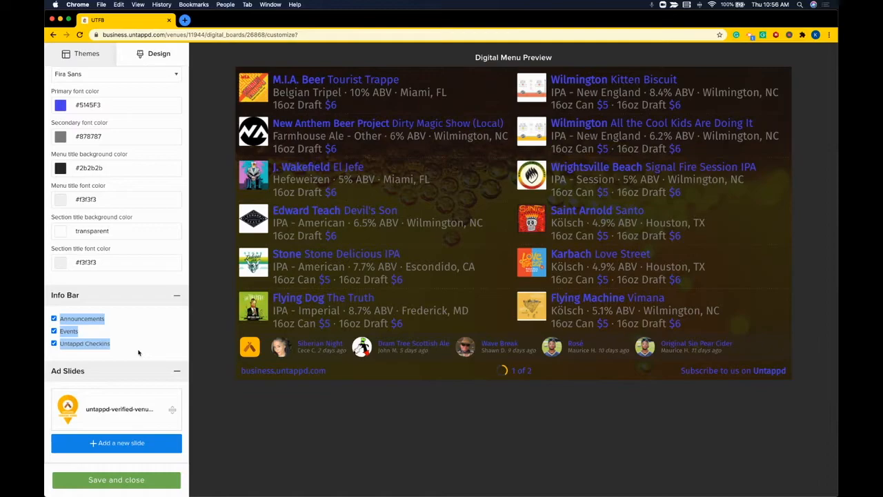
{"action": "left_click", "coordinate": [139, 349]}
{"action": "scroll", "coordinate": [138, 348], "scroll_direction": "down", "scroll_amount": 1}
{"action": "scroll", "coordinate": [139, 348], "scroll_direction": "down", "scroll_amount": 2}
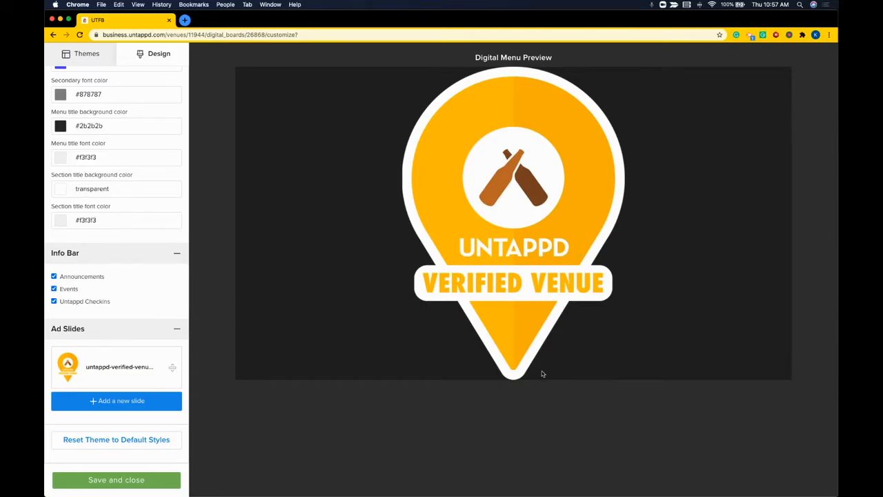
{"action": "left_click", "coordinate": [153, 485]}
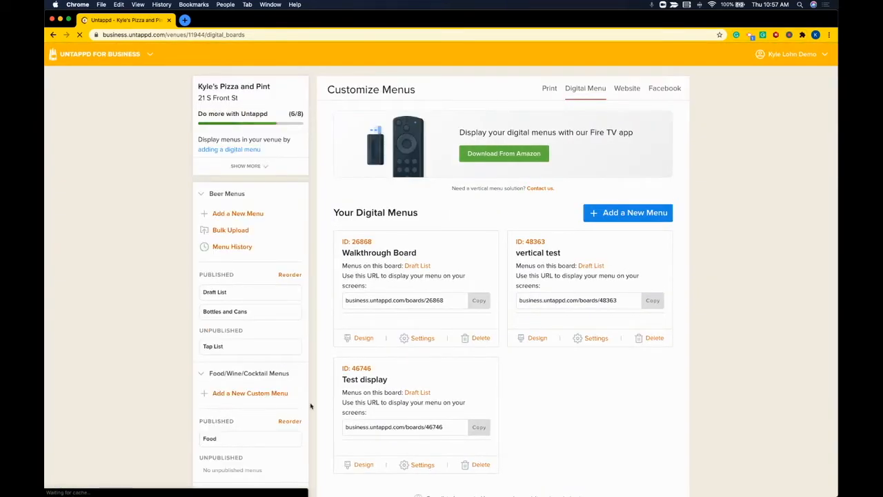
Highlight the Walkthrough Board's ID in the digital menu list, and open the venue's website embed settings.
{"action": "triple_click", "coordinate": [358, 242]}
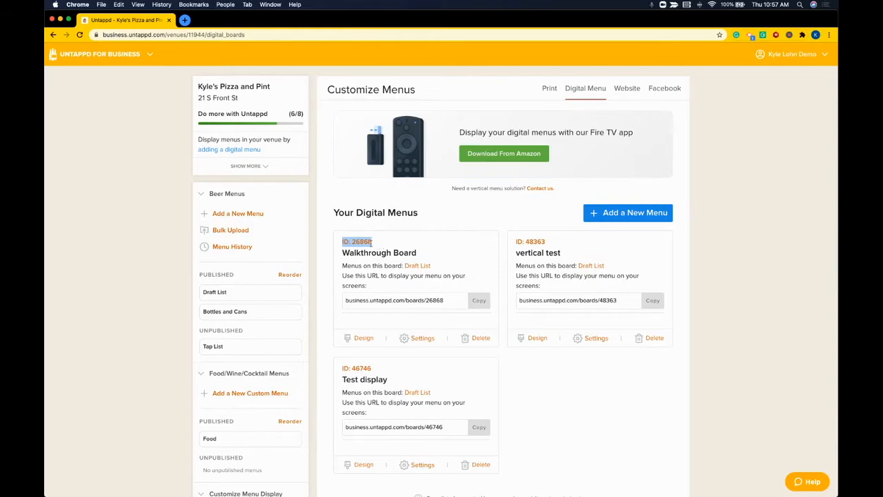
{"action": "left_click", "coordinate": [380, 248]}
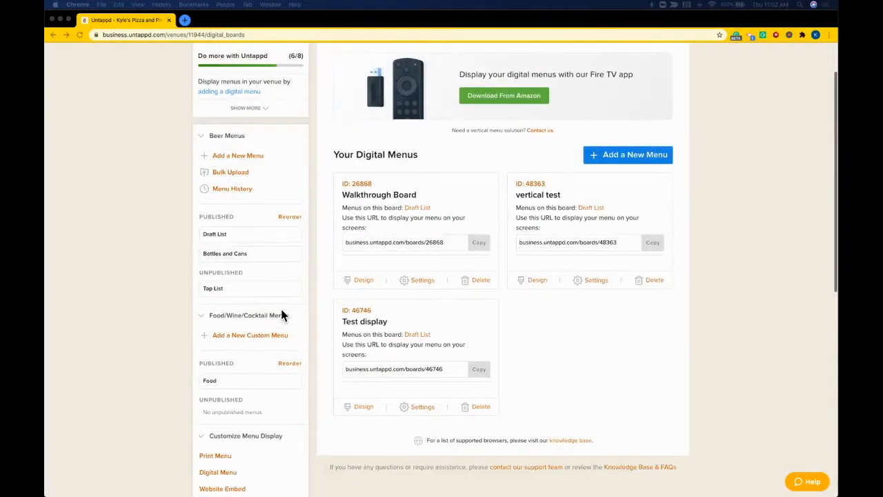
{"action": "scroll", "coordinate": [280, 310], "scroll_direction": "down", "scroll_amount": 4}
{"action": "scroll", "coordinate": [281, 315], "scroll_direction": "down", "scroll_amount": 2}
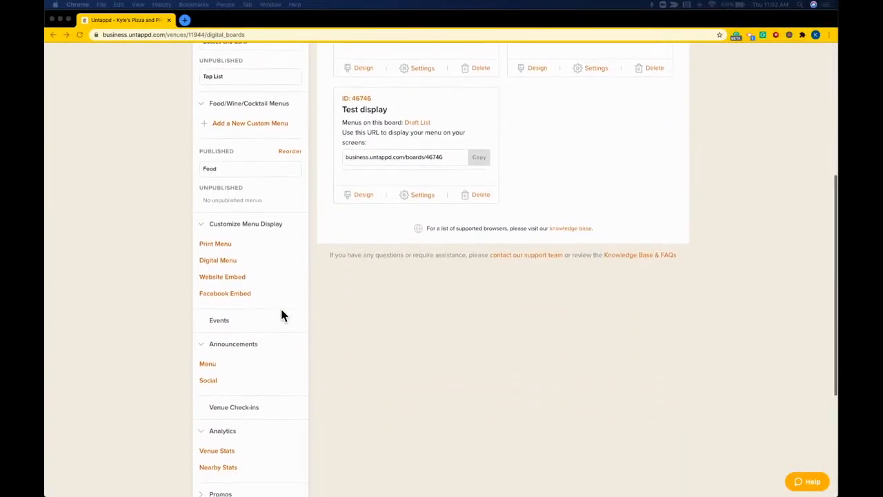
{"action": "left_click", "coordinate": [240, 269]}
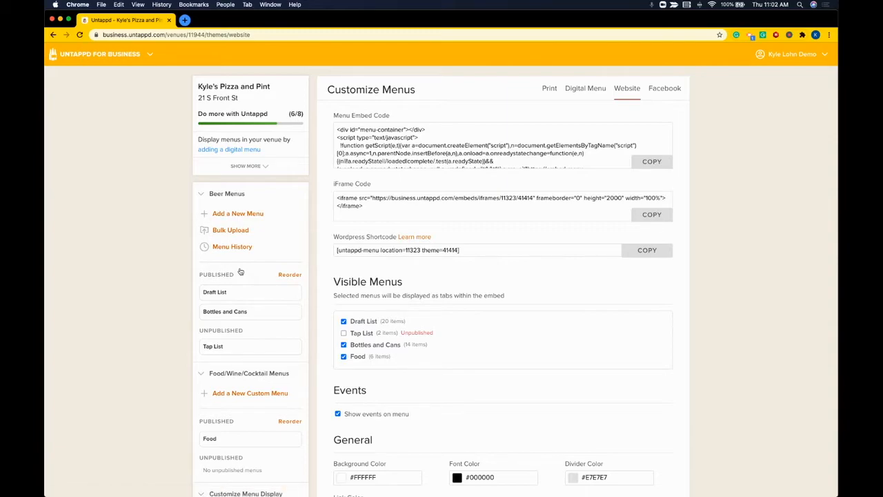
Highlight the menu embed code, the iFrame code and the Wordpress shortcode for the website menu in turn.
{"action": "left_click", "coordinate": [376, 145]}
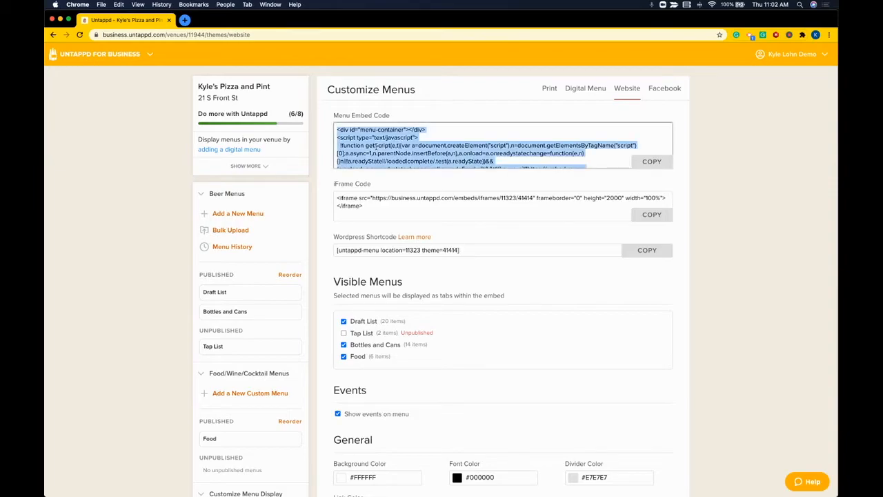
{"action": "left_click", "coordinate": [378, 201]}
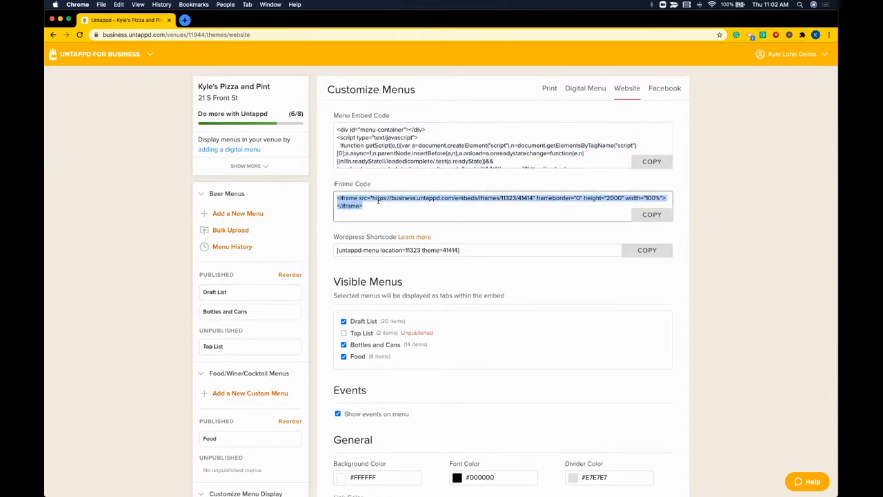
{"action": "left_click", "coordinate": [378, 251]}
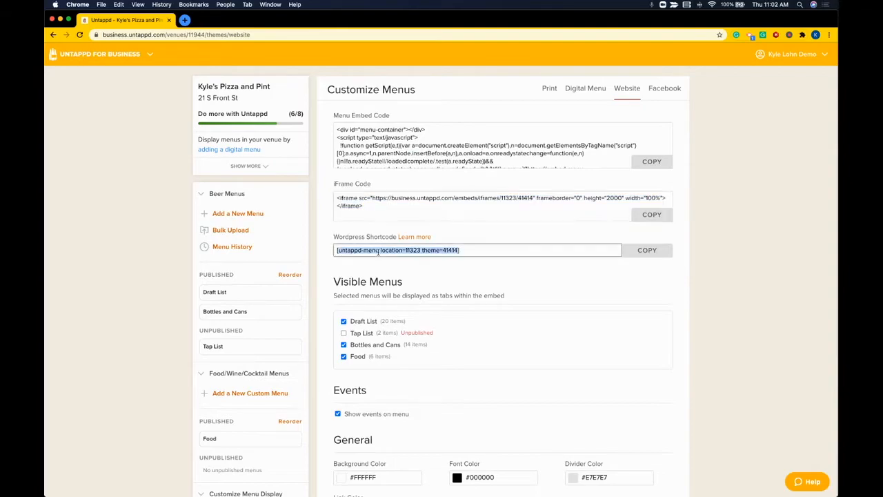
{"action": "left_click", "coordinate": [359, 201]}
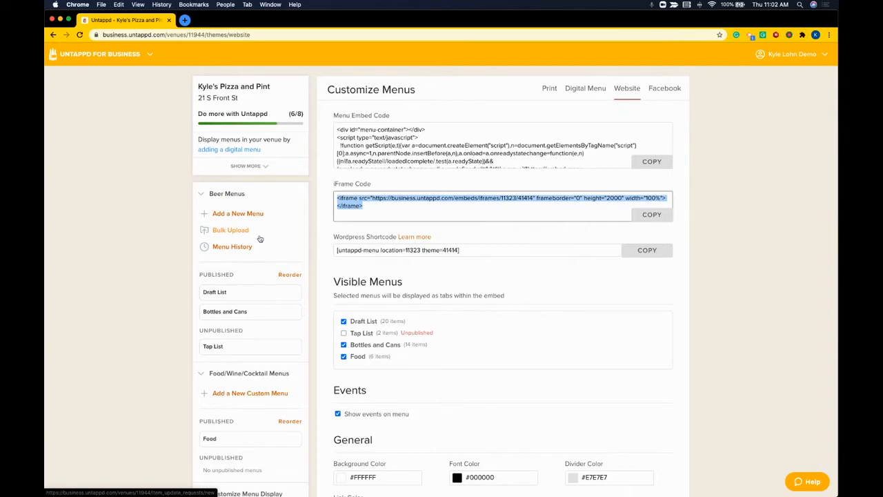
{"action": "left_click", "coordinate": [444, 278]}
Examine the website embed's visible menus, events, general, header, section title, section item and footer options.
{"action": "scroll", "coordinate": [416, 278], "scroll_direction": "down", "scroll_amount": 1}
{"action": "scroll", "coordinate": [416, 278], "scroll_direction": "down", "scroll_amount": 3}
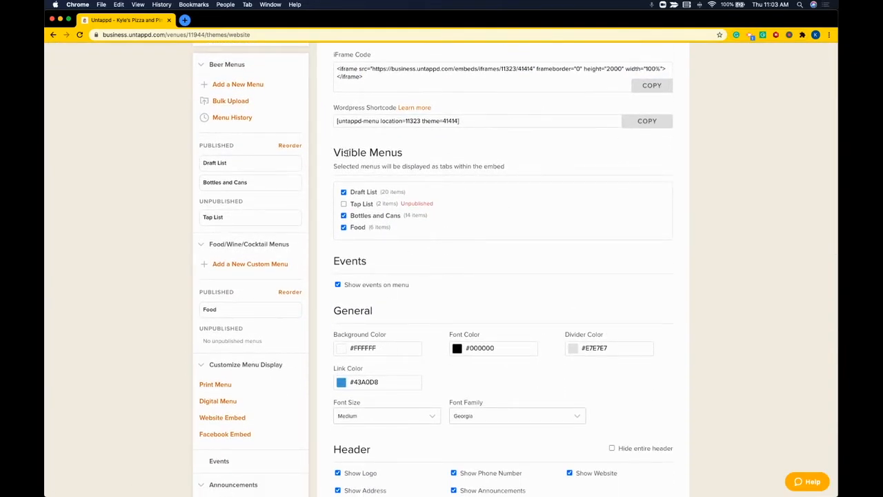
{"action": "scroll", "coordinate": [362, 195], "scroll_direction": "down", "scroll_amount": 1}
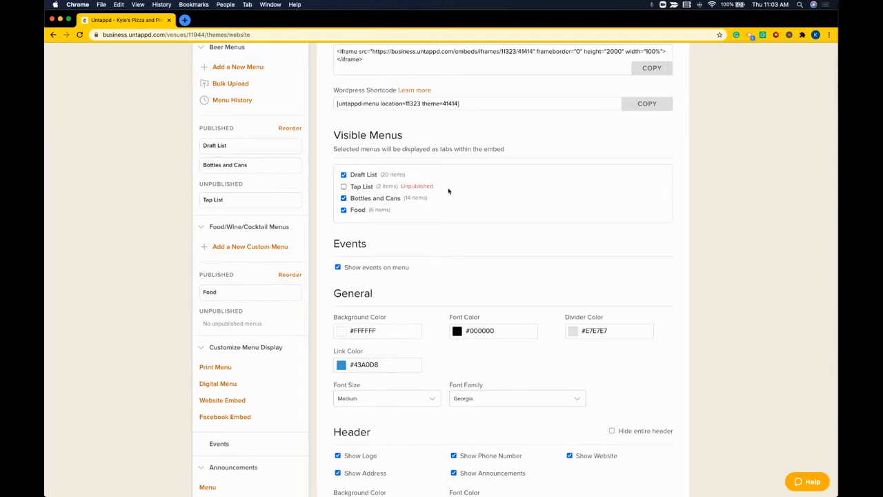
{"action": "scroll", "coordinate": [434, 200], "scroll_direction": "down", "scroll_amount": 5}
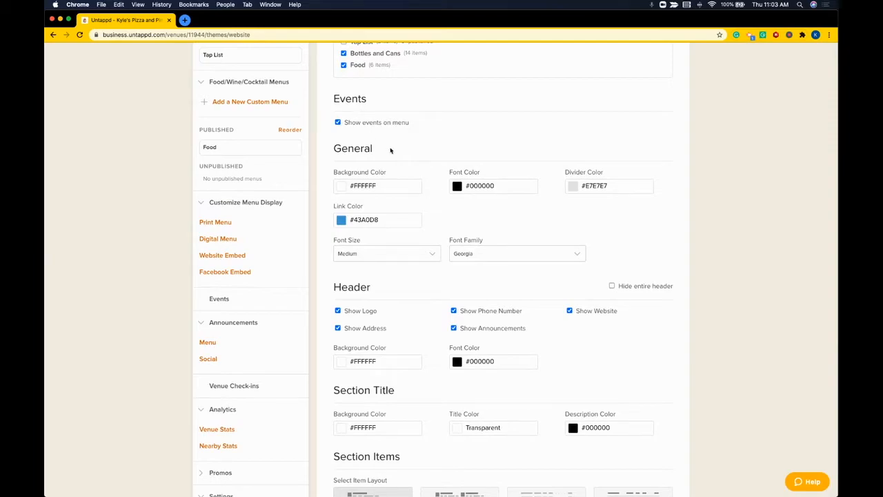
{"action": "scroll", "coordinate": [390, 150], "scroll_direction": "down", "scroll_amount": 2}
{"action": "scroll", "coordinate": [377, 205], "scroll_direction": "down", "scroll_amount": 2}
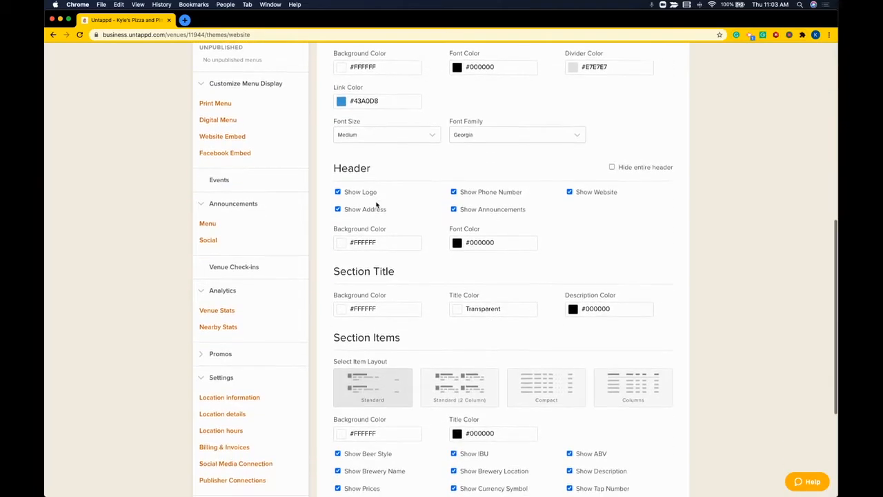
{"action": "scroll", "coordinate": [377, 204], "scroll_direction": "down", "scroll_amount": 6}
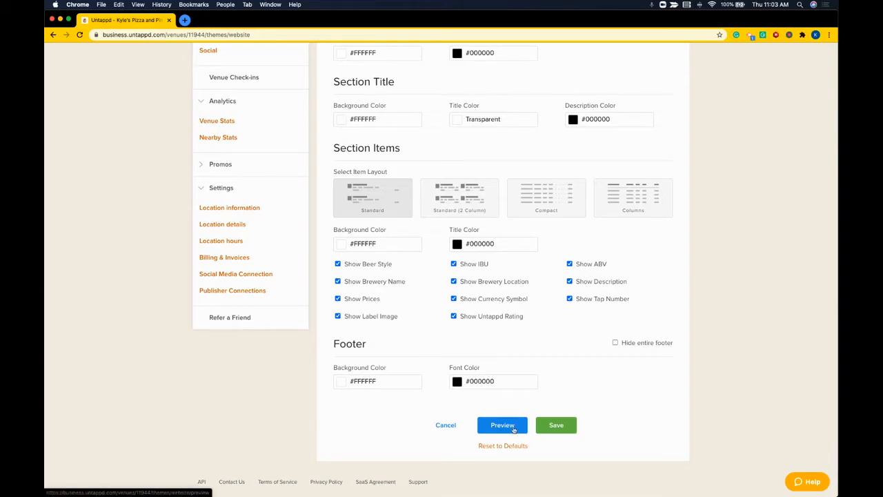
Open the Facebook embed settings and highlight the Visible Menus heading with its description.
{"action": "scroll", "coordinate": [429, 290], "scroll_direction": "up", "scroll_amount": 15}
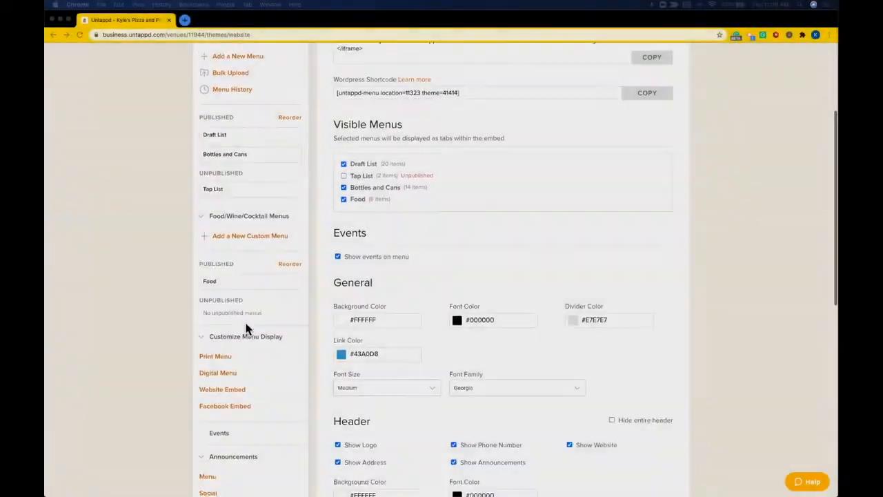
{"action": "scroll", "coordinate": [269, 325], "scroll_direction": "down", "scroll_amount": 4}
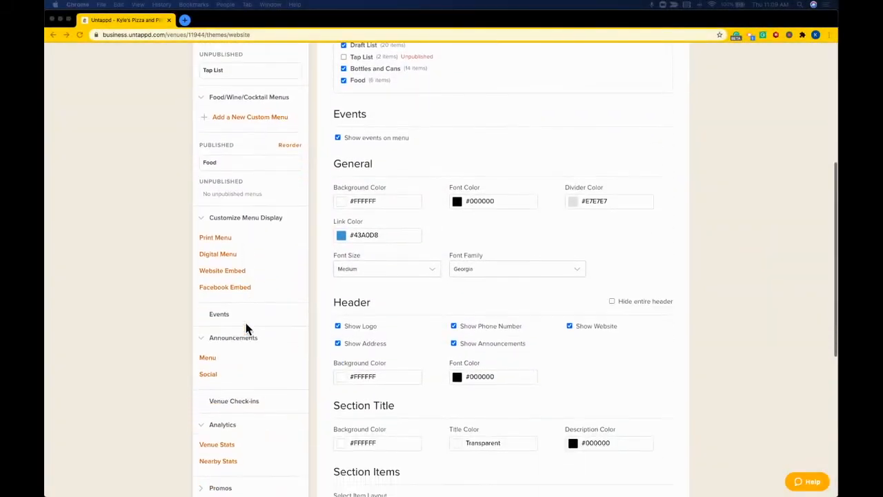
{"action": "left_click", "coordinate": [244, 281]}
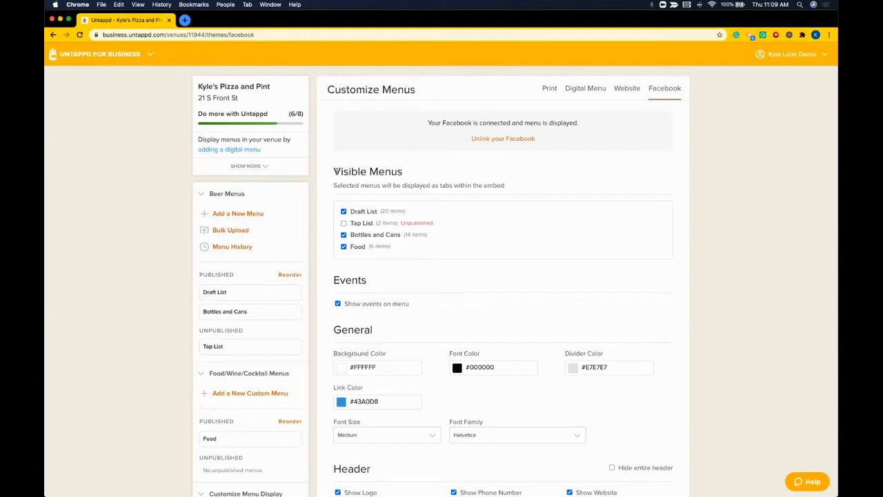
{"action": "left_click_drag", "start_coordinate": [335, 171], "coordinate": [529, 189]}
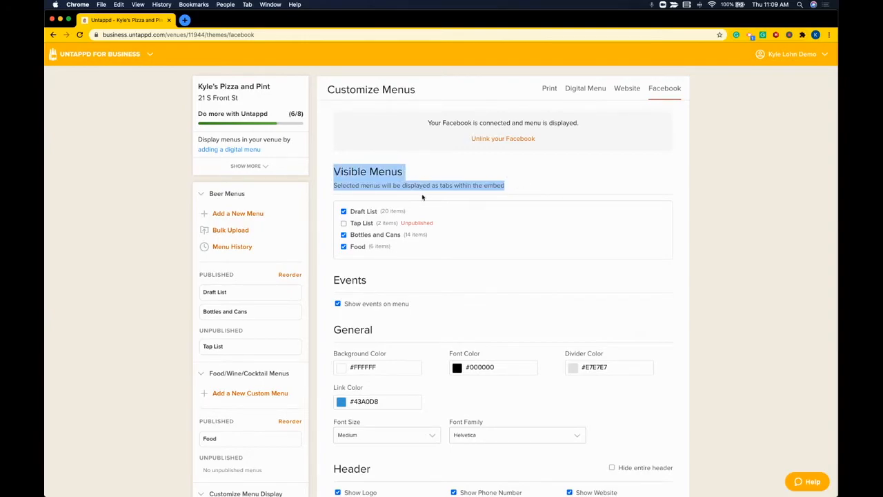
{"action": "left_click", "coordinate": [543, 184]}
Highlight the Facebook embed's Events heading and review its general, header, section title, section item and footer options.
{"action": "scroll", "coordinate": [436, 251], "scroll_direction": "down", "scroll_amount": 5}
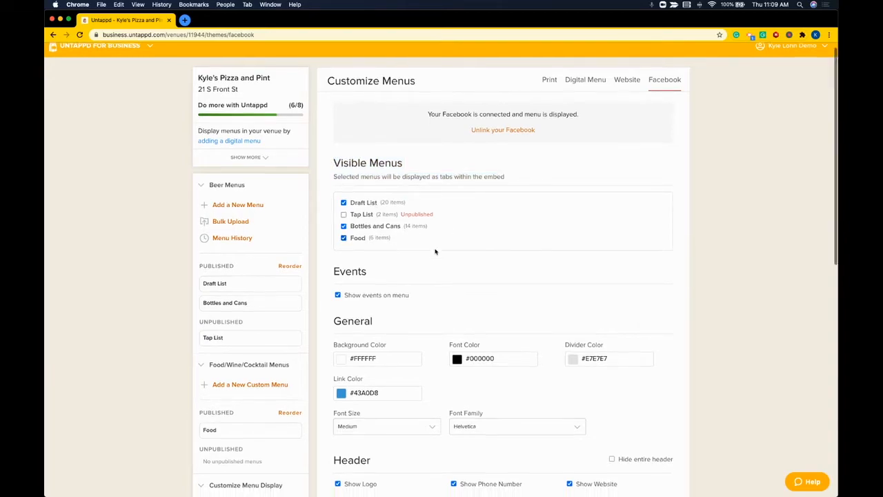
{"action": "left_click_drag", "start_coordinate": [333, 178], "coordinate": [387, 182]}
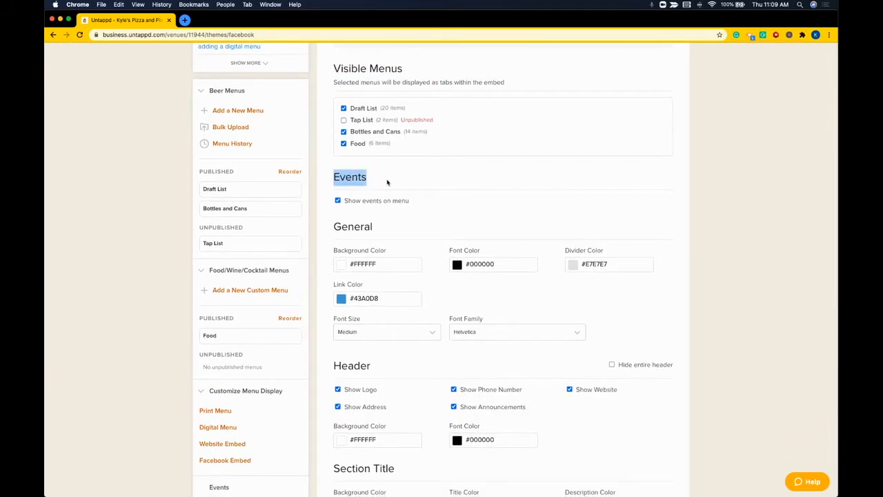
{"action": "left_click", "coordinate": [387, 182]}
{"action": "scroll", "coordinate": [388, 182], "scroll_direction": "down", "scroll_amount": 5}
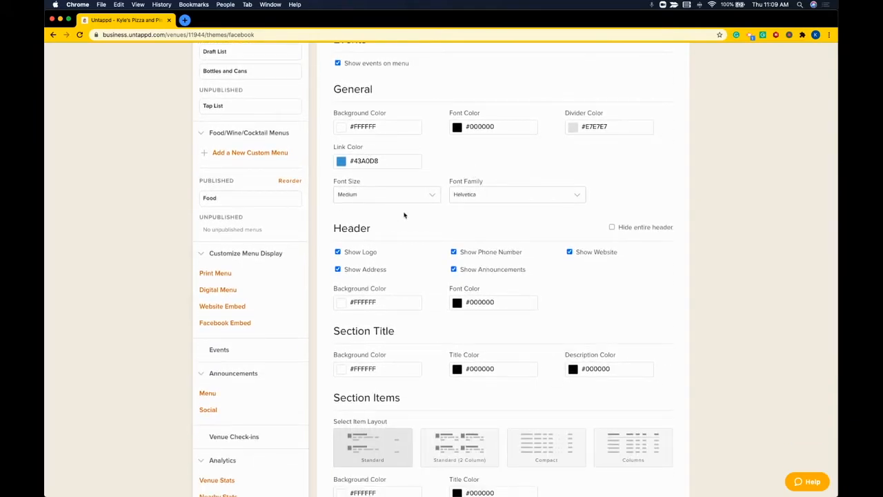
{"action": "scroll", "coordinate": [407, 218], "scroll_direction": "down", "scroll_amount": 8}
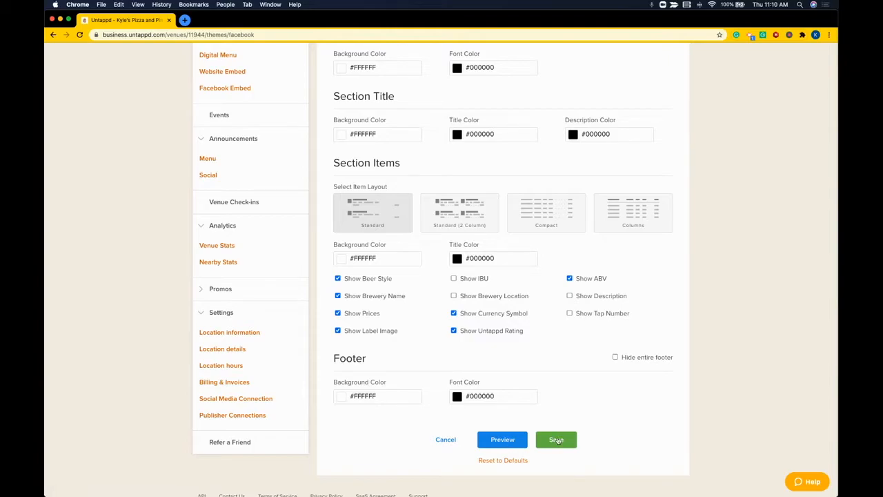
{"action": "scroll", "coordinate": [558, 440], "scroll_direction": "down", "scroll_amount": 1}
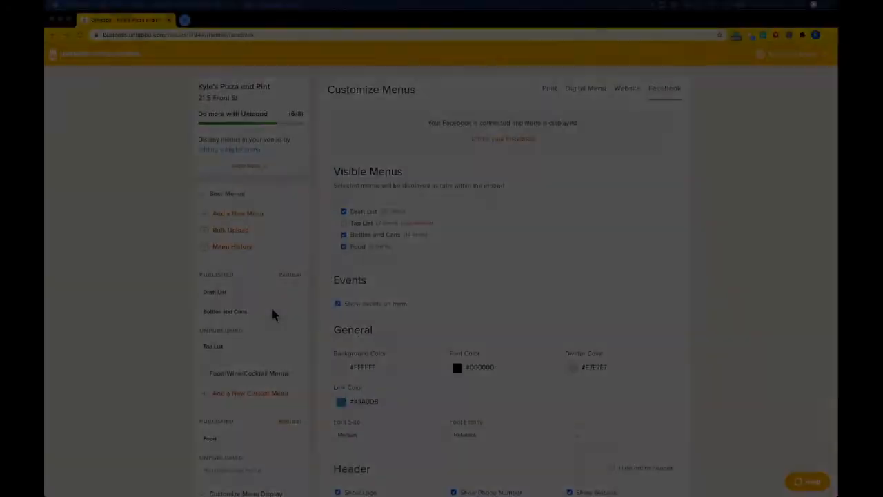
Open the venue's Events page and bring up the form for adding a new event.
{"action": "scroll", "coordinate": [272, 308], "scroll_direction": "down", "scroll_amount": 5}
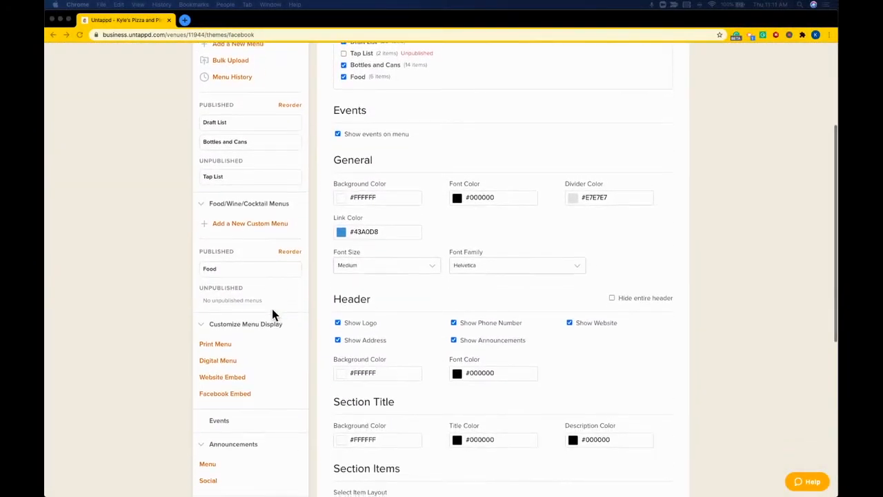
{"action": "scroll", "coordinate": [272, 308], "scroll_direction": "down", "scroll_amount": 3}
{"action": "left_click", "coordinate": [245, 294]}
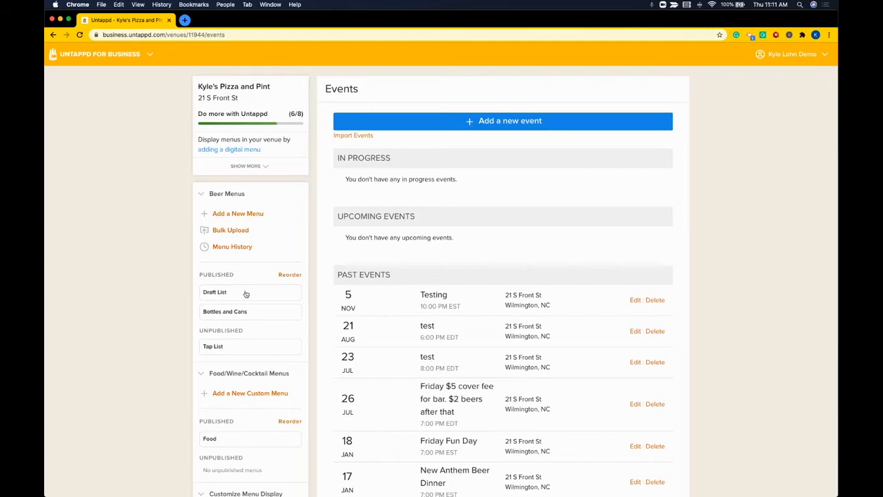
{"action": "left_click", "coordinate": [511, 125]}
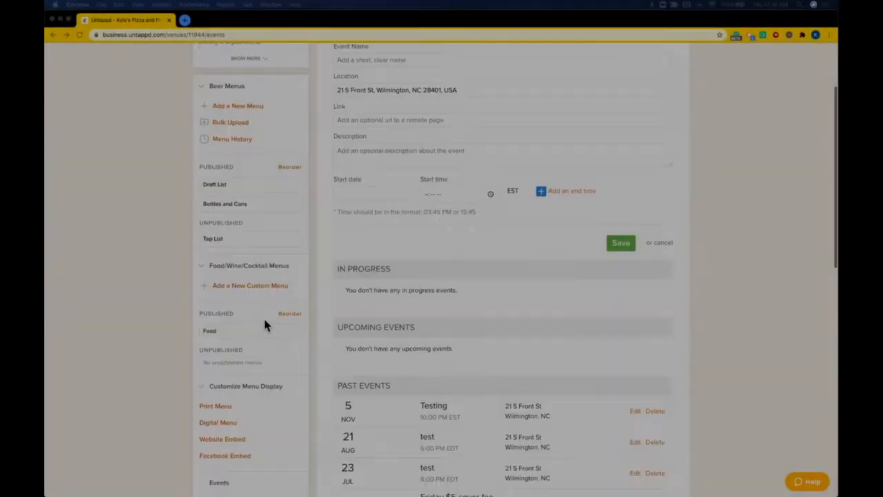
Open the menu announcements page and put the cursor in the new announcement's content field.
{"action": "scroll", "coordinate": [264, 319], "scroll_direction": "down", "scroll_amount": 5}
{"action": "scroll", "coordinate": [262, 303], "scroll_direction": "down", "scroll_amount": 1}
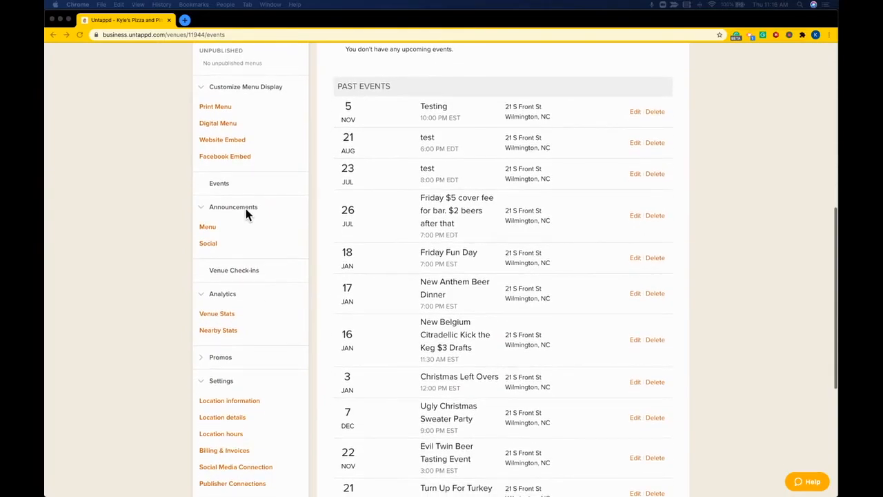
{"action": "left_click", "coordinate": [205, 228]}
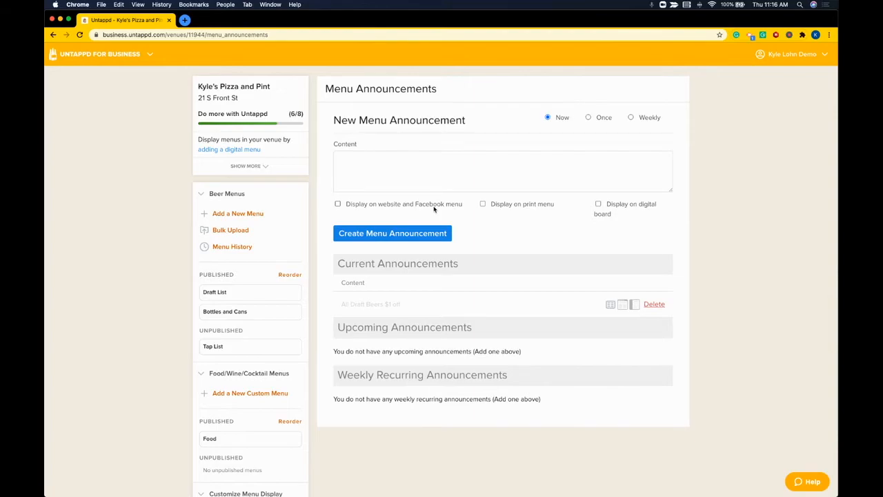
{"action": "left_click", "coordinate": [436, 181]}
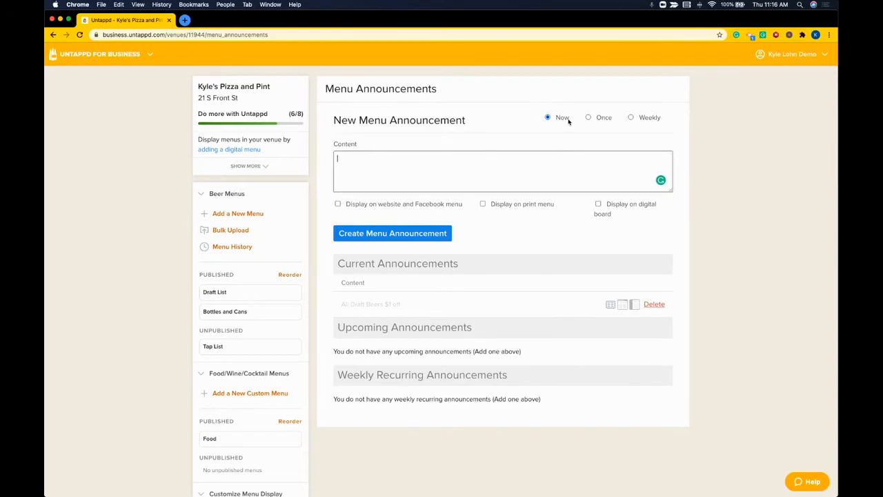
Go through the new menu announcement's Now, Once and Weekly scheduling options, ending on Weekly with the content field active.
{"action": "left_click_drag", "start_coordinate": [570, 119], "coordinate": [556, 119]}
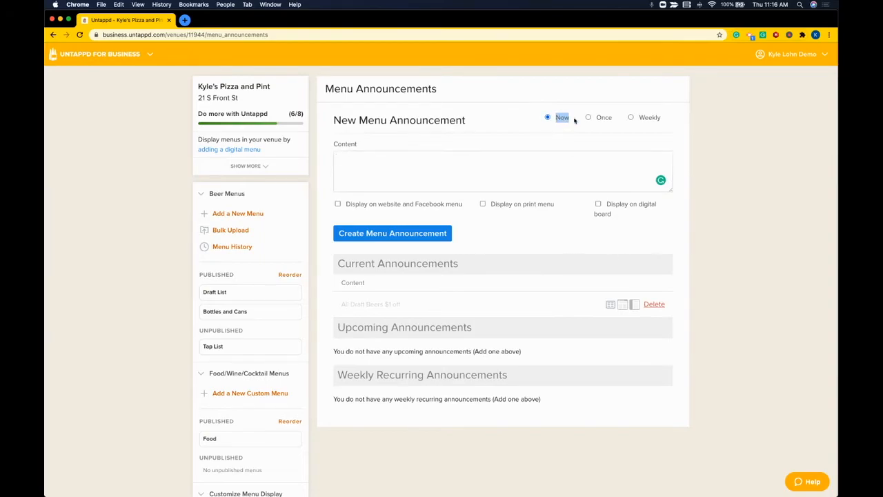
{"action": "left_click", "coordinate": [588, 117]}
{"action": "left_click_drag", "start_coordinate": [613, 118], "coordinate": [597, 120]}
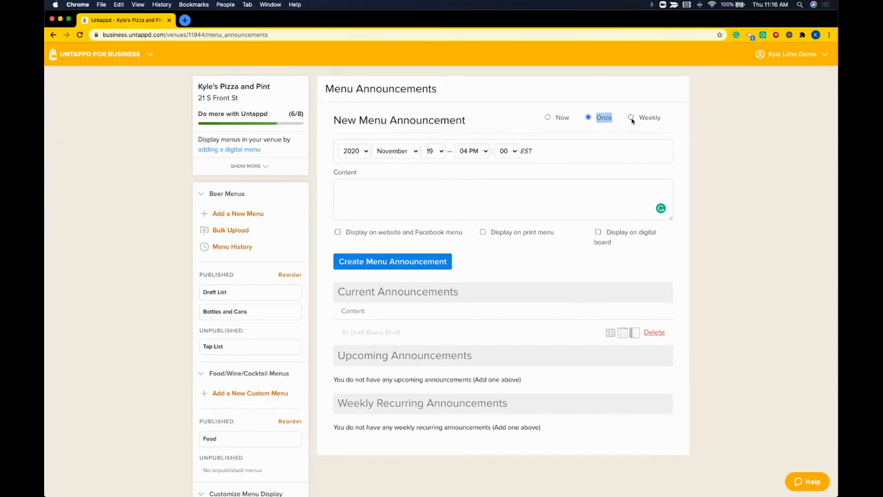
{"action": "left_click", "coordinate": [631, 119]}
{"action": "left_click_drag", "start_coordinate": [662, 118], "coordinate": [641, 120]}
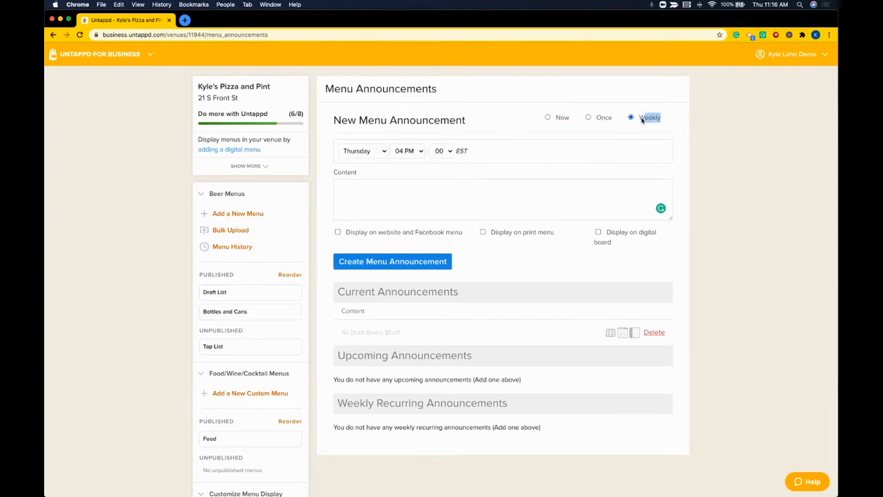
{"action": "left_click", "coordinate": [536, 126]}
{"action": "left_click", "coordinate": [360, 192]}
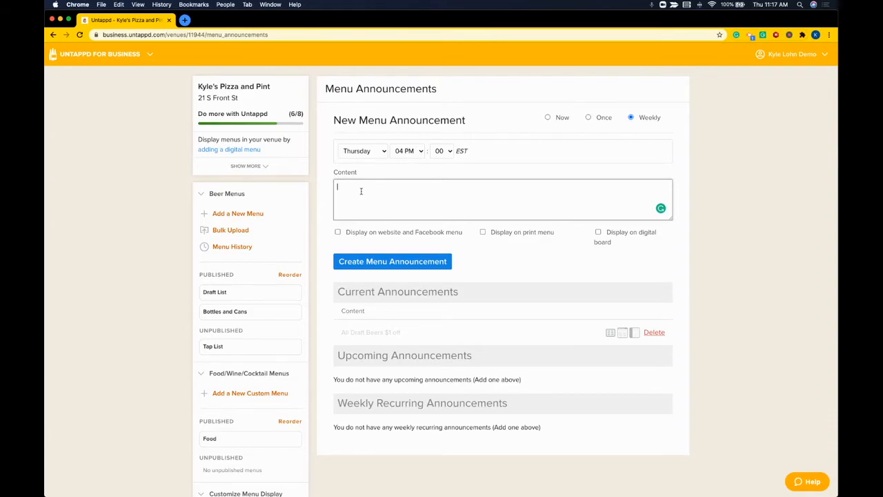
Open the social announcements page and show the Once and Weekly scheduling options for a new announcement.
{"action": "scroll", "coordinate": [235, 301], "scroll_direction": "down", "scroll_amount": 10}
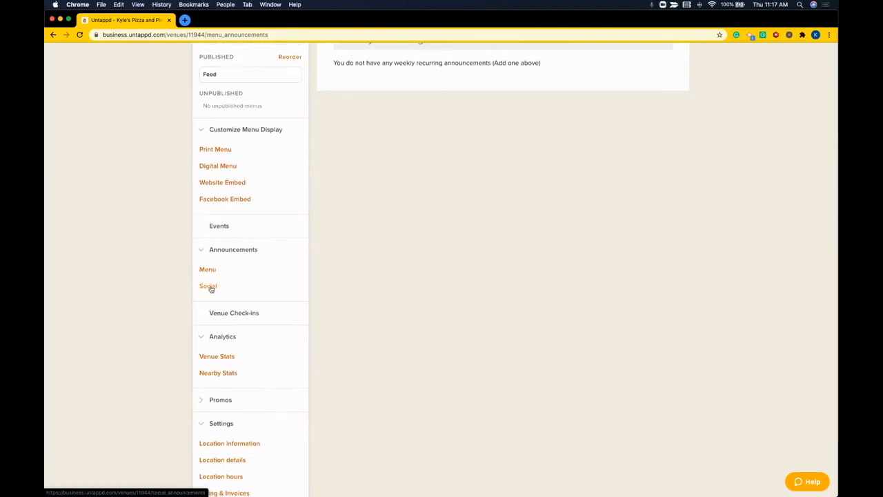
{"action": "left_click", "coordinate": [208, 286]}
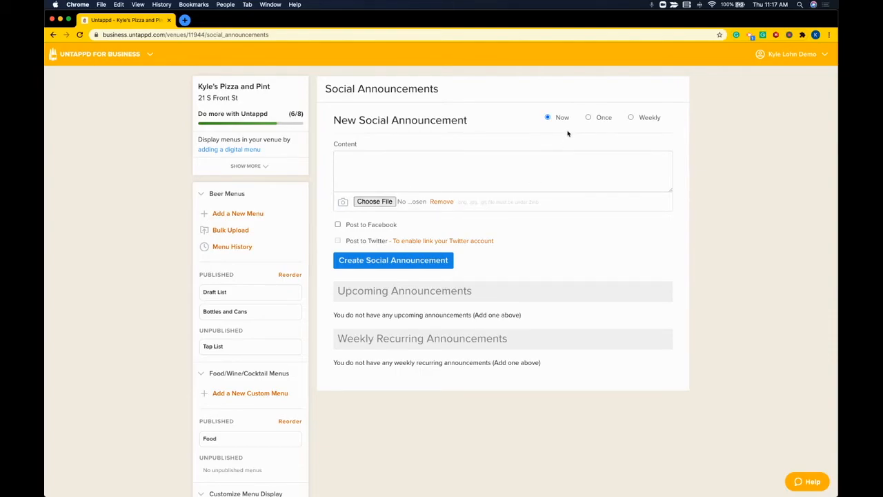
{"action": "left_click", "coordinate": [588, 118]}
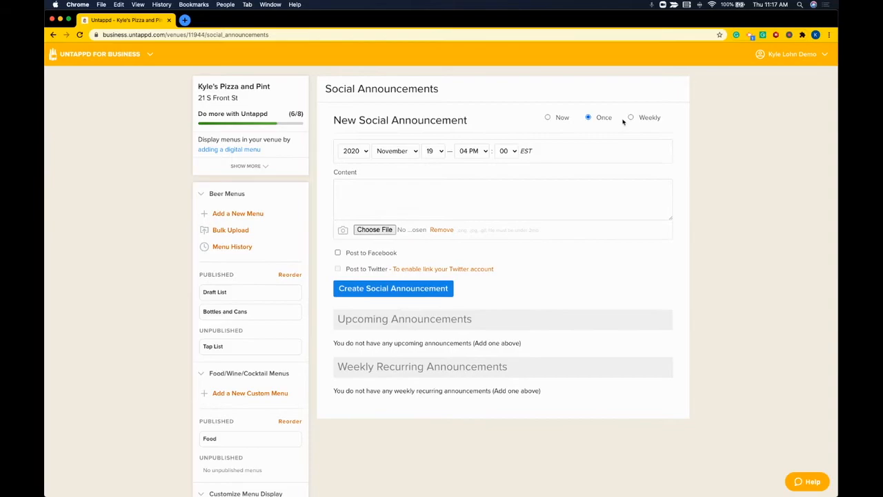
{"action": "left_click", "coordinate": [631, 117]}
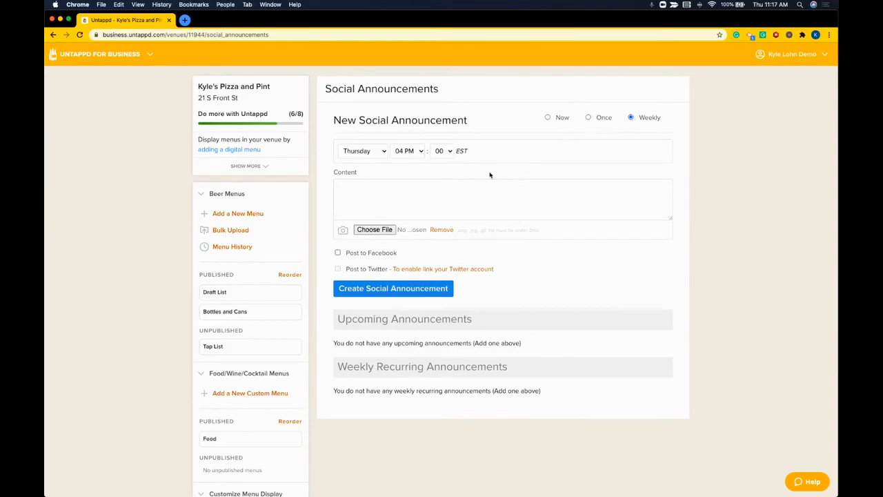
Open the venue check-ins and switch the recent activity from On Premise to Purchased From.
{"action": "scroll", "coordinate": [488, 172], "scroll_direction": "down", "scroll_amount": 1}
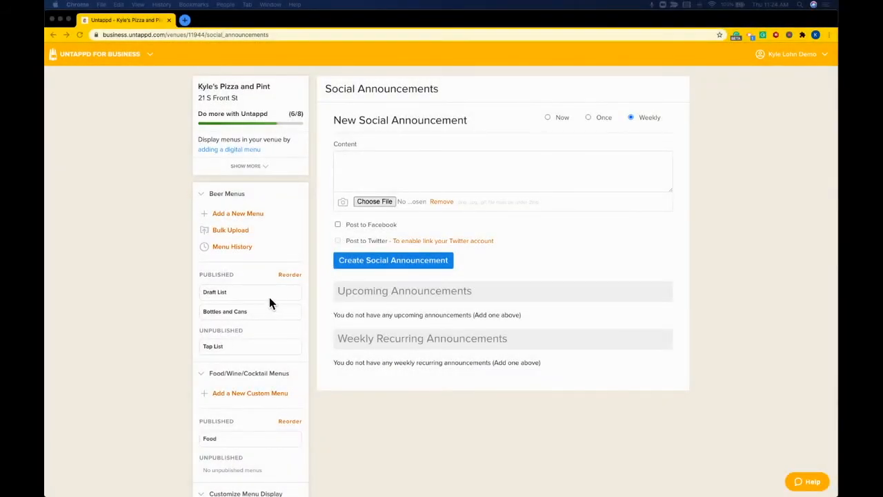
{"action": "scroll", "coordinate": [271, 303], "scroll_direction": "down", "scroll_amount": 10}
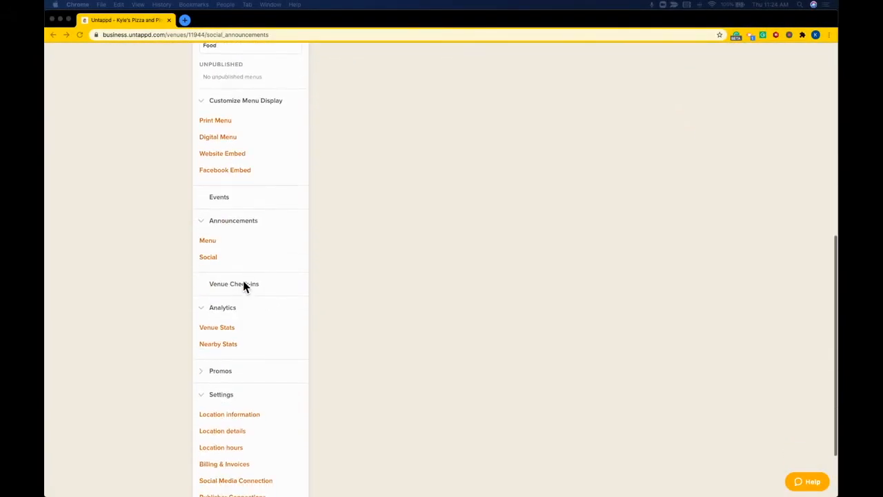
{"action": "left_click", "coordinate": [245, 285]}
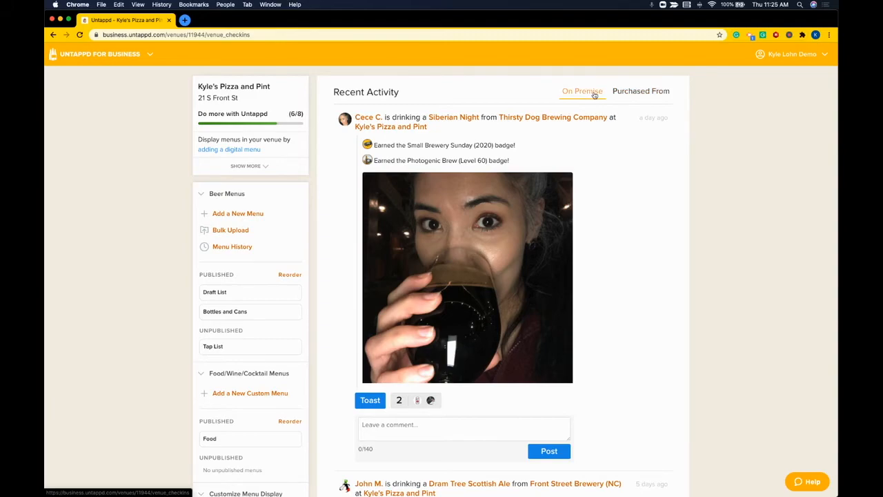
{"action": "left_click", "coordinate": [628, 93]}
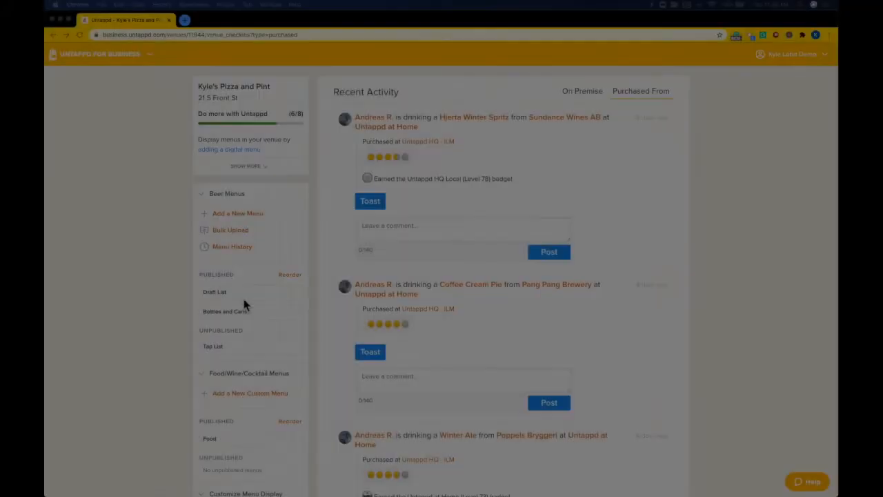
Open the Venue Stats analytics and set the reporting period to Last 365 Days.
{"action": "scroll", "coordinate": [244, 303], "scroll_direction": "down", "scroll_amount": 5}
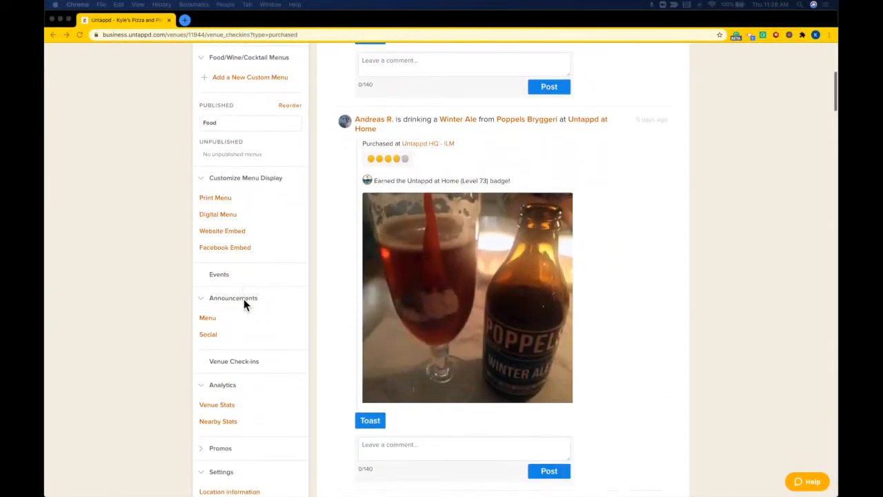
{"action": "scroll", "coordinate": [243, 303], "scroll_direction": "down", "scroll_amount": 5}
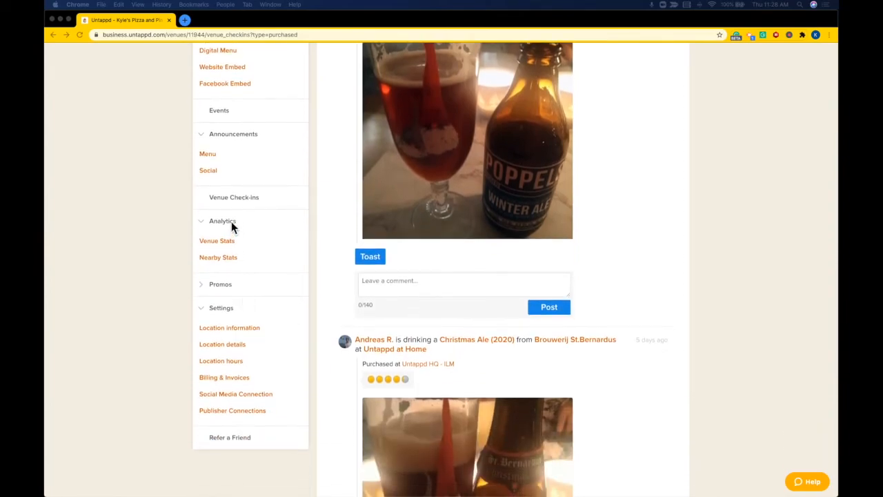
{"action": "left_click", "coordinate": [228, 242]}
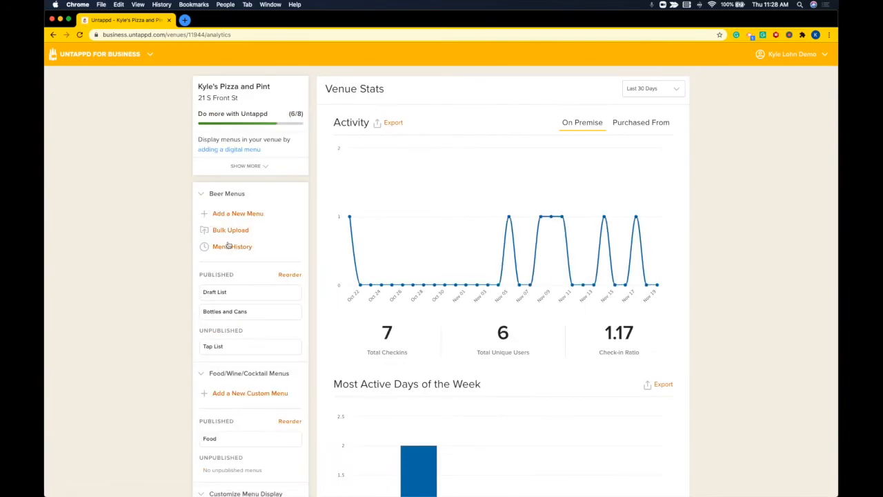
{"action": "left_click", "coordinate": [666, 92]}
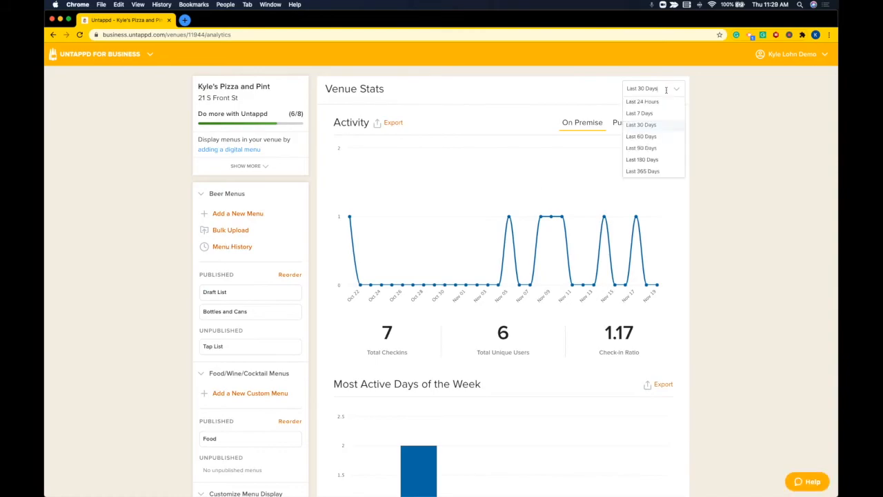
{"action": "left_click", "coordinate": [661, 171]}
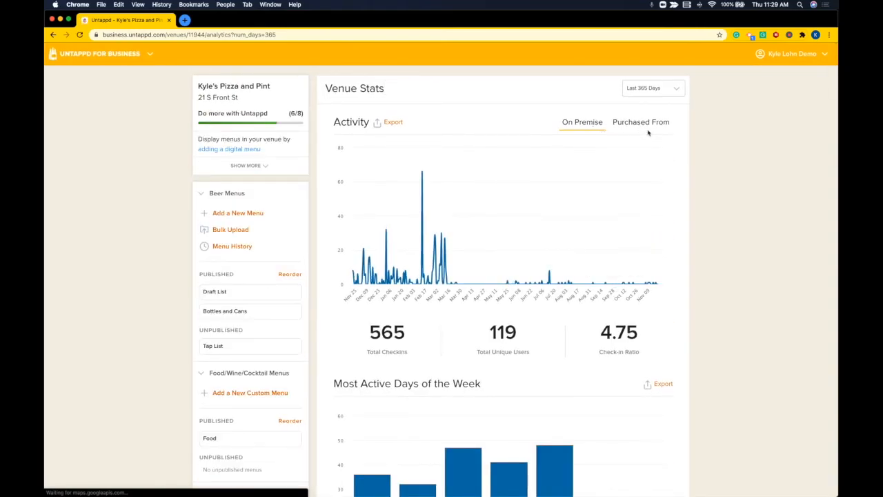
Examine the Venue Stats report, covering activity, busiest weekdays, menu views, alert subscriptions, customer demographics, popular and top-rated beers, and top-rated styles.
{"action": "scroll", "coordinate": [561, 167], "scroll_direction": "down", "scroll_amount": 1}
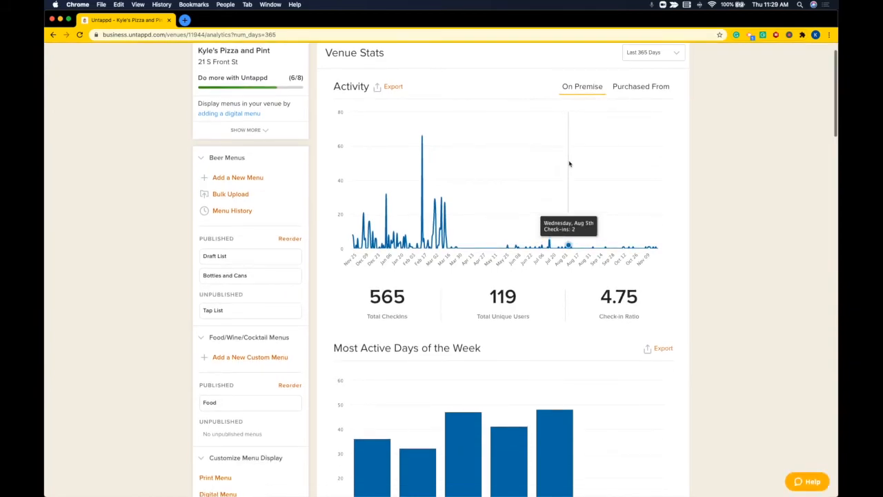
{"action": "scroll", "coordinate": [510, 190], "scroll_direction": "down", "scroll_amount": 6}
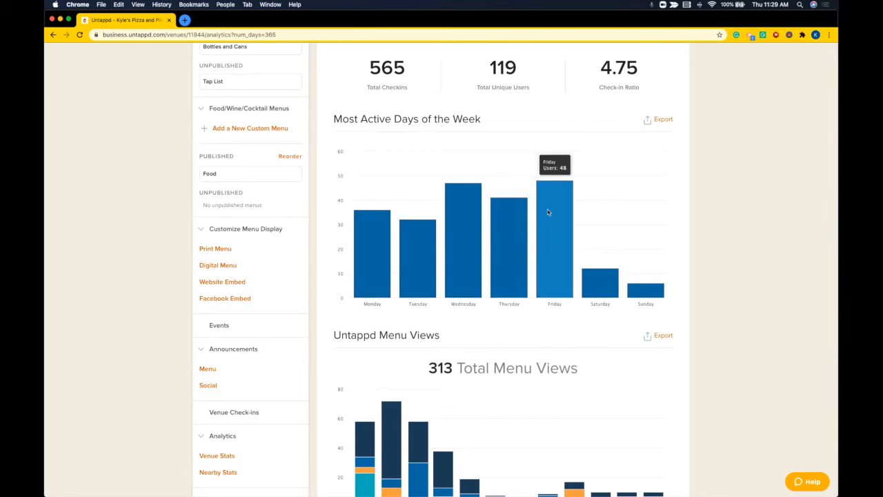
{"action": "scroll", "coordinate": [548, 212], "scroll_direction": "down", "scroll_amount": 5}
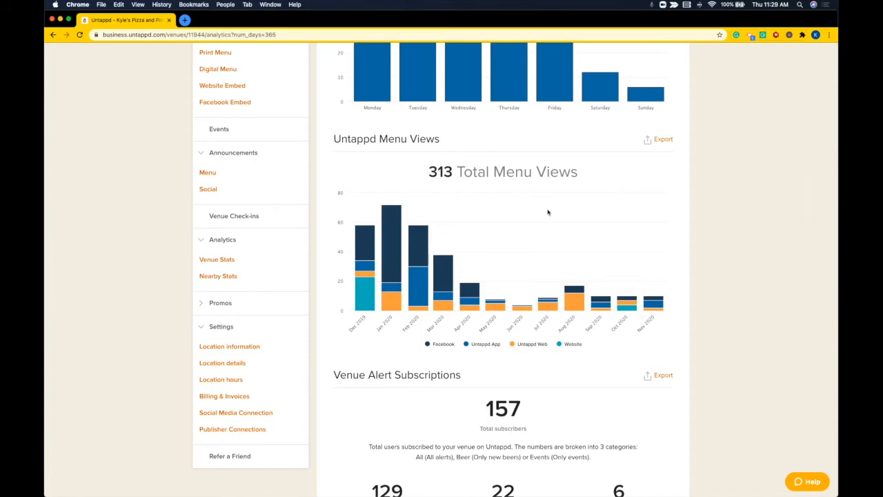
{"action": "scroll", "coordinate": [547, 212], "scroll_direction": "down", "scroll_amount": 6}
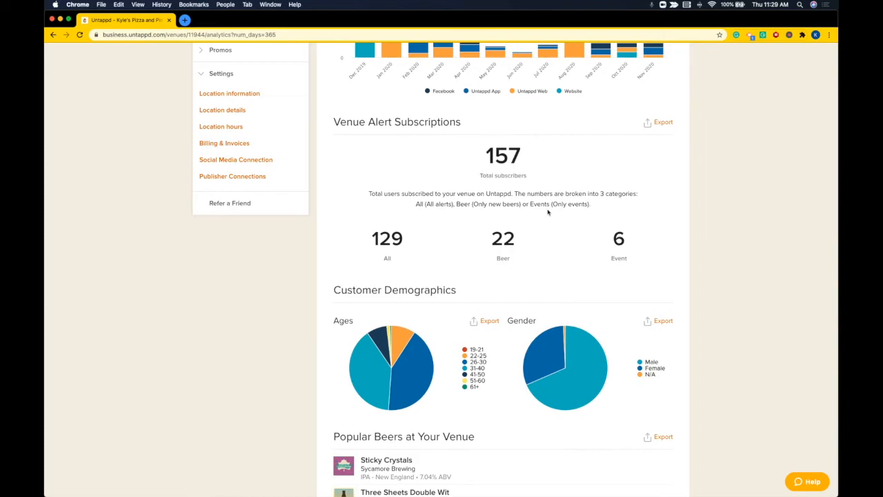
{"action": "scroll", "coordinate": [547, 211], "scroll_direction": "down", "scroll_amount": 7}
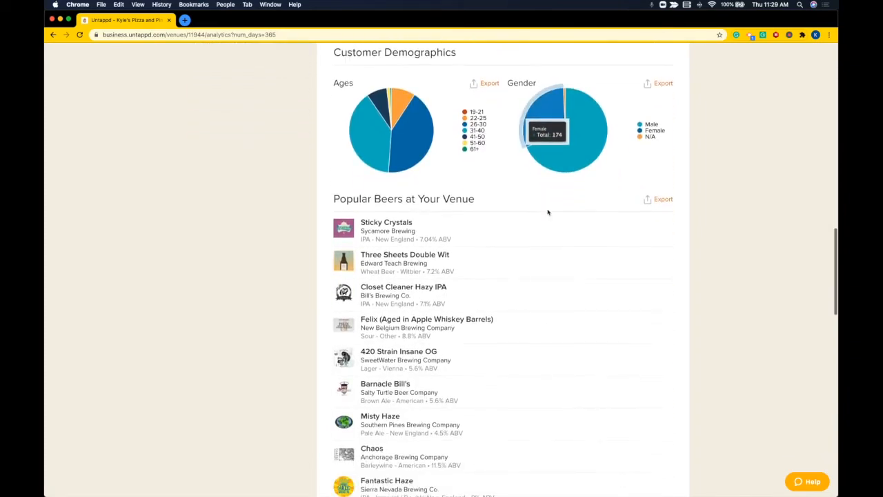
{"action": "scroll", "coordinate": [548, 212], "scroll_direction": "down", "scroll_amount": 1}
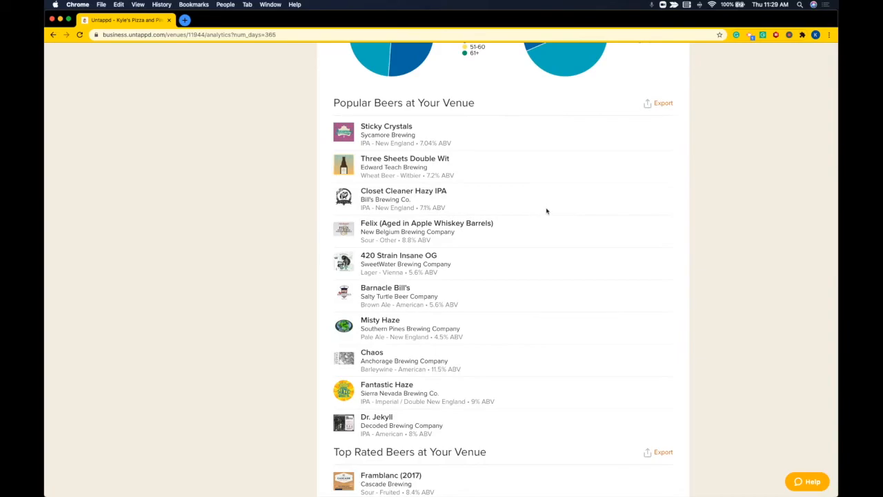
{"action": "scroll", "coordinate": [546, 211], "scroll_direction": "down", "scroll_amount": 8}
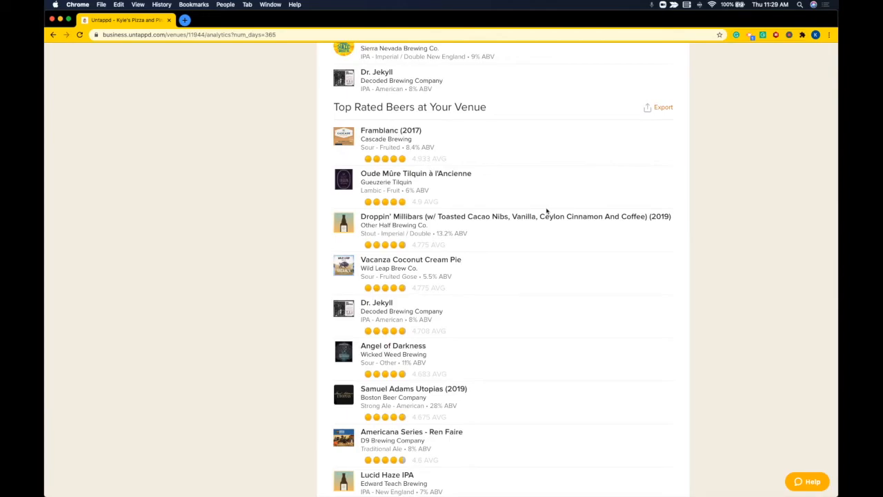
{"action": "scroll", "coordinate": [502, 225], "scroll_direction": "down", "scroll_amount": 8}
{"action": "scroll", "coordinate": [502, 225], "scroll_direction": "down", "scroll_amount": 3}
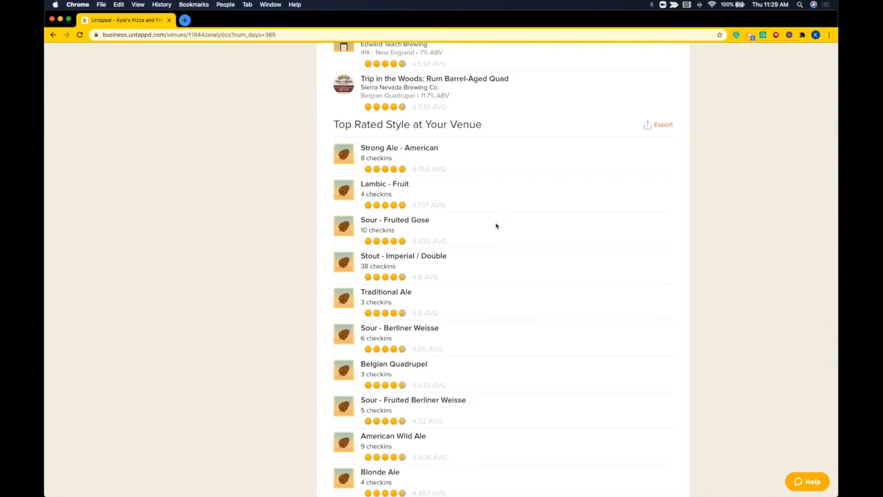
Open the Nearby Stats analytics and show the available mile radius and reporting period options without changing them.
{"action": "scroll", "coordinate": [199, 222], "scroll_direction": "up", "scroll_amount": 10}
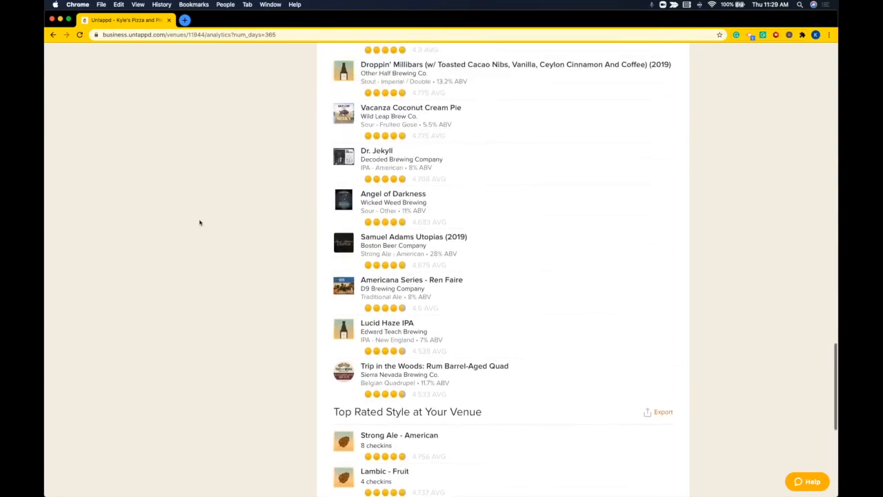
{"action": "scroll", "coordinate": [200, 222], "scroll_direction": "up", "scroll_amount": 15}
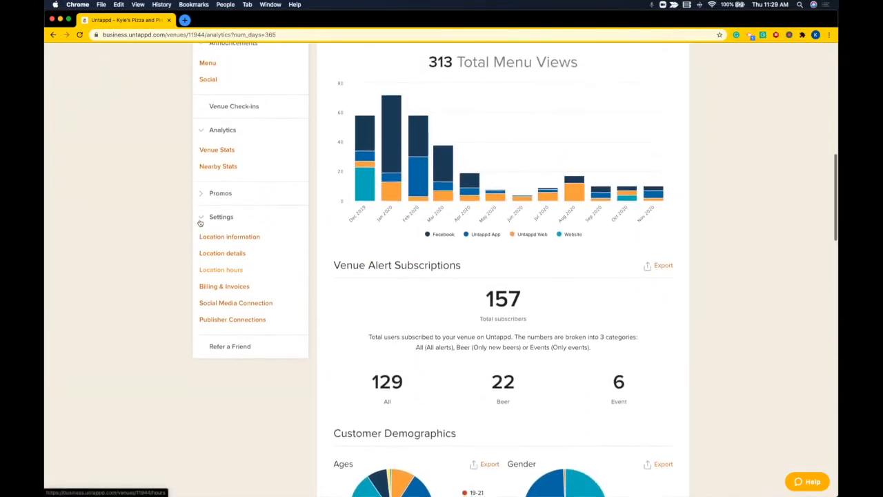
{"action": "left_click", "coordinate": [207, 224]}
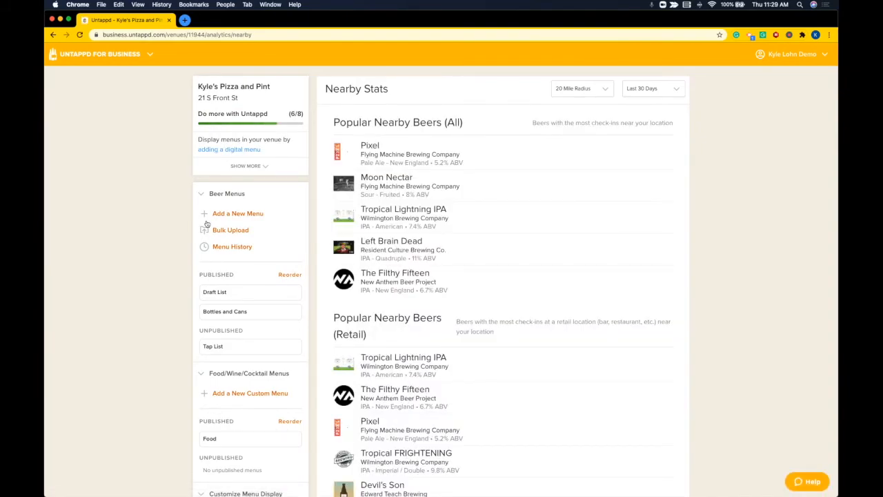
{"action": "left_click", "coordinate": [584, 90]}
{"action": "scroll", "coordinate": [572, 131], "scroll_direction": "down", "scroll_amount": 3}
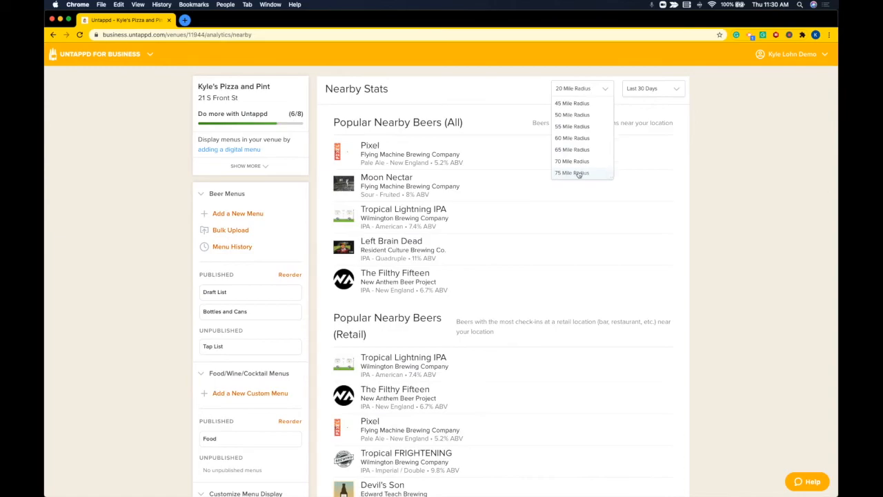
{"action": "left_click", "coordinate": [658, 91]}
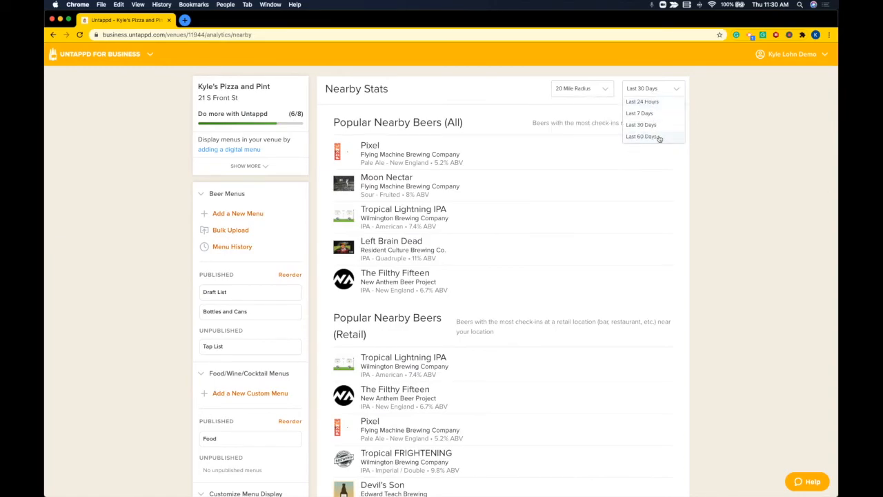
{"action": "left_click", "coordinate": [708, 135]}
Examine the Nearby Stats lists of popular beers overall and at retail locations, popular subscribed beers, and popular styles.
{"action": "left_click_drag", "start_coordinate": [473, 127], "coordinate": [334, 122]}
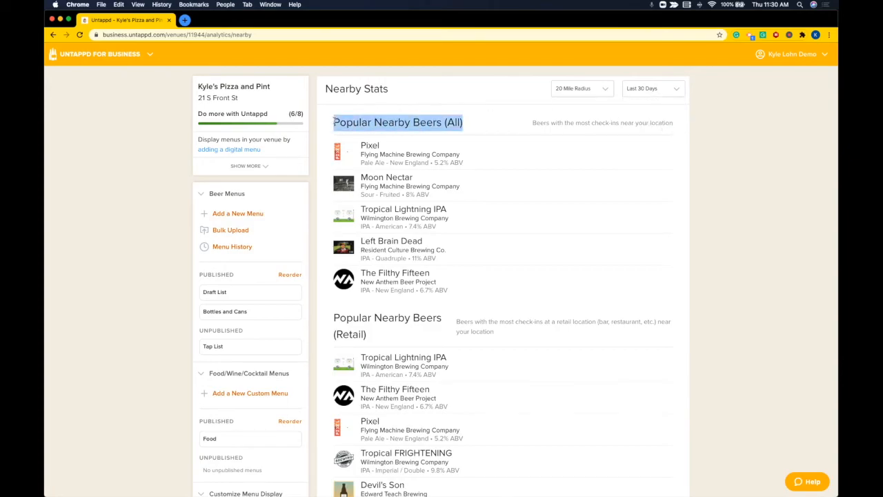
{"action": "left_click", "coordinate": [486, 130]}
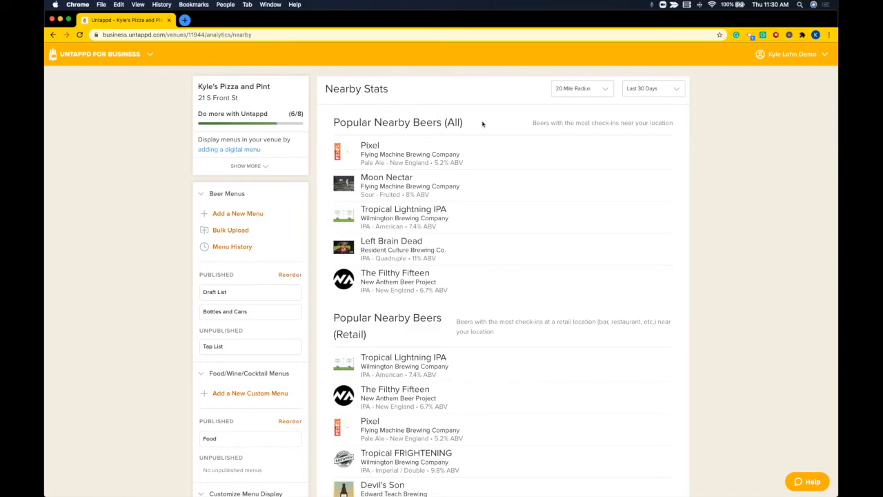
{"action": "scroll", "coordinate": [437, 195], "scroll_direction": "down", "scroll_amount": 4}
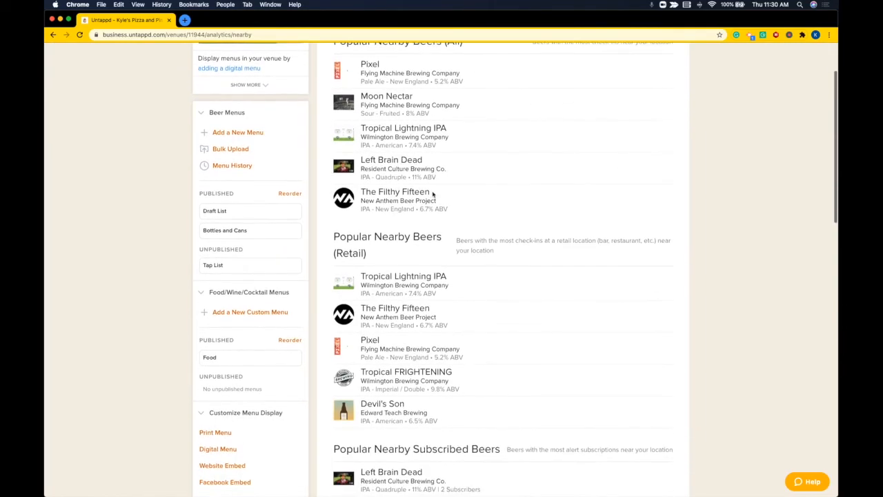
{"action": "scroll", "coordinate": [432, 194], "scroll_direction": "down", "scroll_amount": 1}
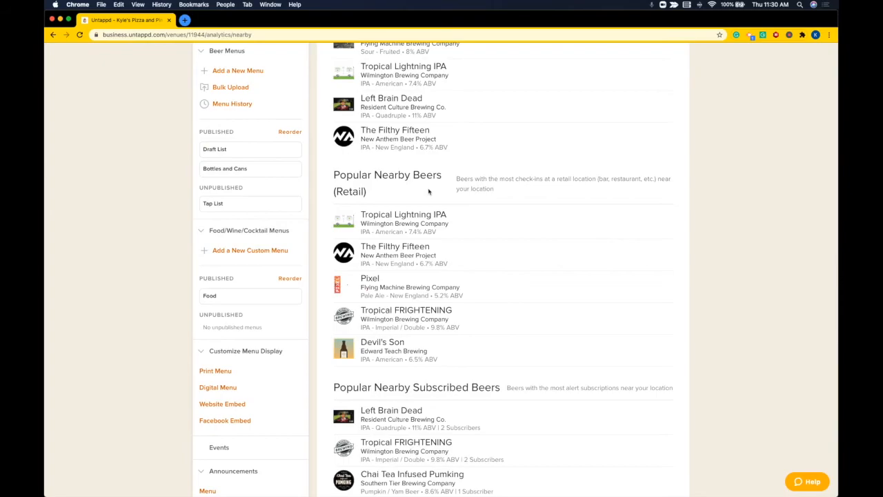
{"action": "scroll", "coordinate": [374, 196], "scroll_direction": "up", "scroll_amount": 1}
{"action": "scroll", "coordinate": [376, 193], "scroll_direction": "down", "scroll_amount": 1}
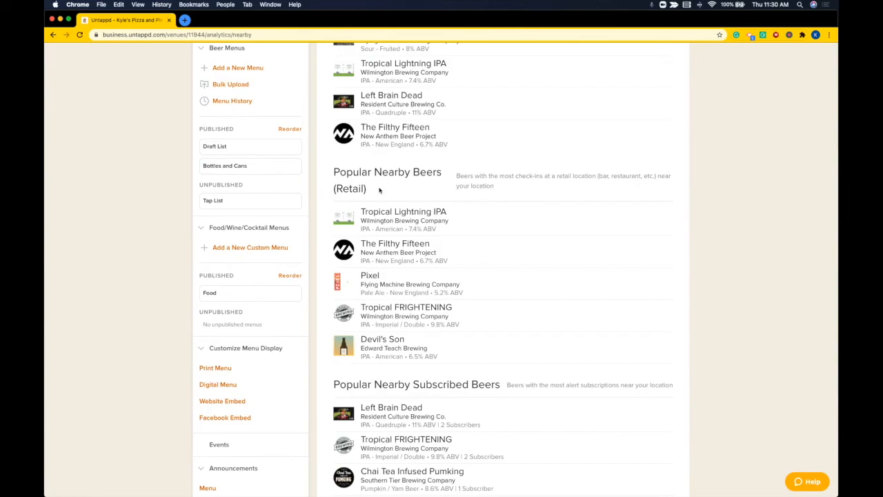
{"action": "scroll", "coordinate": [379, 189], "scroll_direction": "down", "scroll_amount": 7}
{"action": "scroll", "coordinate": [379, 190], "scroll_direction": "down", "scroll_amount": 1}
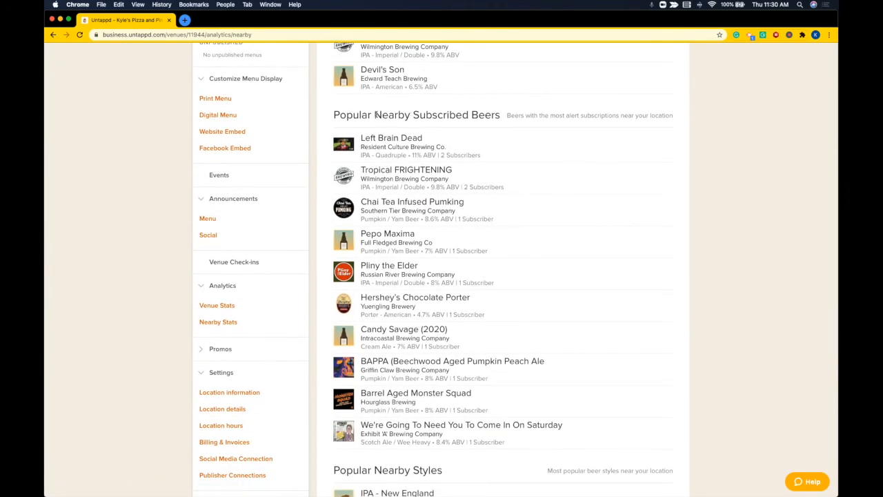
{"action": "scroll", "coordinate": [376, 115], "scroll_direction": "down", "scroll_amount": 1}
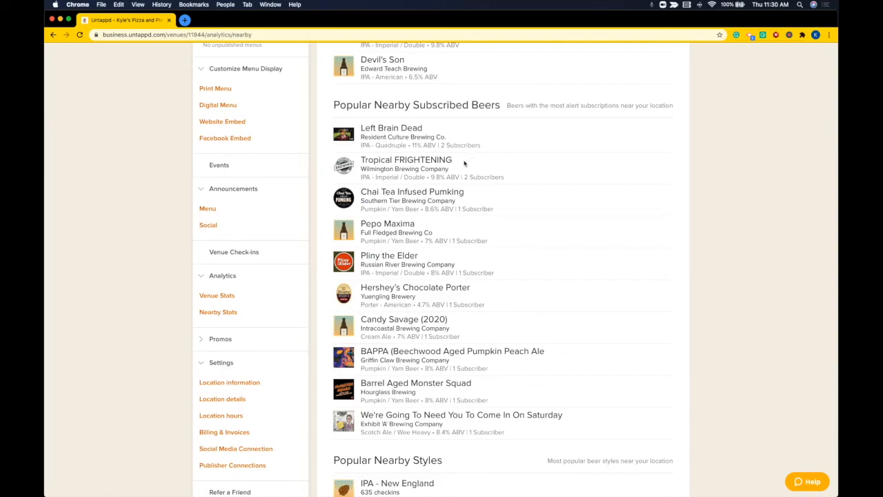
{"action": "mouse_move", "coordinate": [462, 163]}
{"action": "left_mouse_down"}
{"action": "mouse_move", "coordinate": [358, 160]}
{"action": "mouse_move", "coordinate": [458, 163]}
{"action": "left_mouse_up"}
{"action": "scroll", "coordinate": [460, 164], "scroll_direction": "down", "scroll_amount": 10}
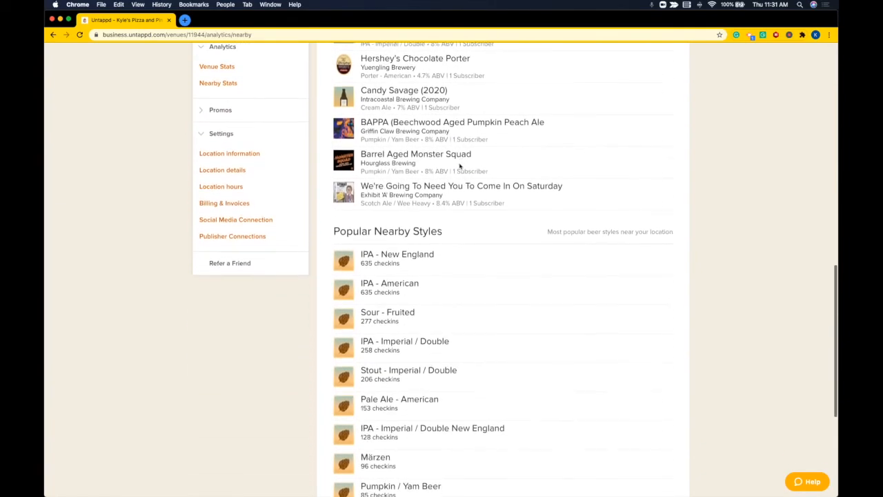
{"action": "scroll", "coordinate": [460, 165], "scroll_direction": "down", "scroll_amount": 2}
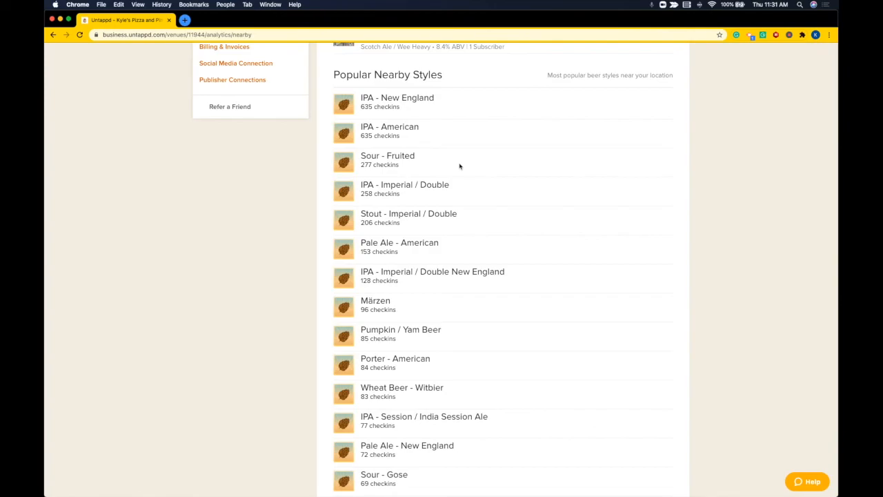
{"action": "scroll", "coordinate": [460, 166], "scroll_direction": "up", "scroll_amount": 20}
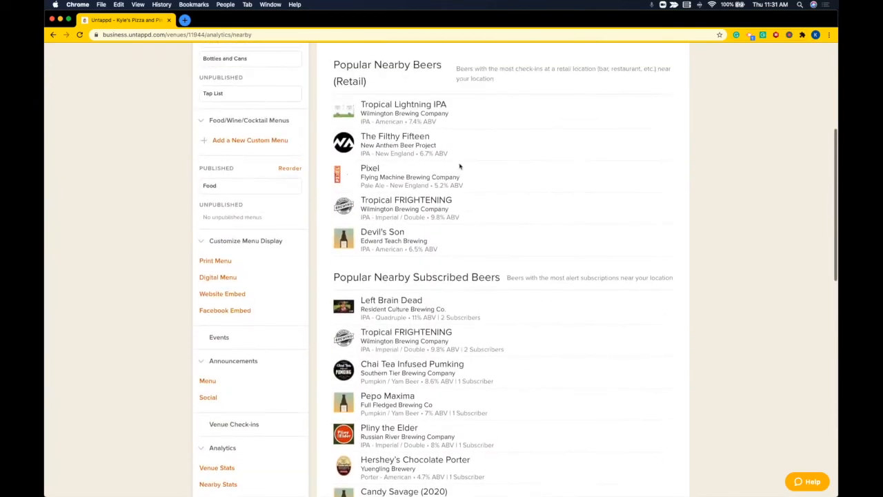
{"action": "scroll", "coordinate": [459, 165], "scroll_direction": "up", "scroll_amount": 2}
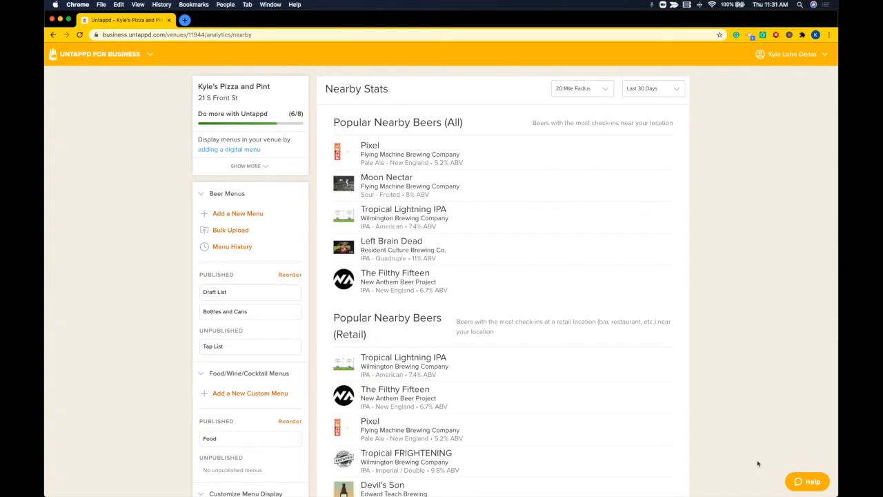
Show the Help panel with its live chat option and the account menu with its Support entry, closing each one again.
{"action": "left_click", "coordinate": [791, 477]}
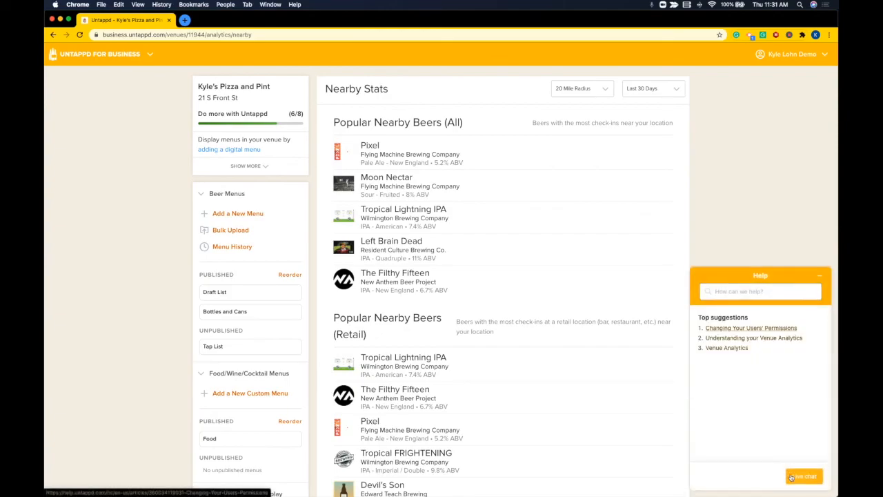
{"action": "left_click", "coordinate": [818, 275]}
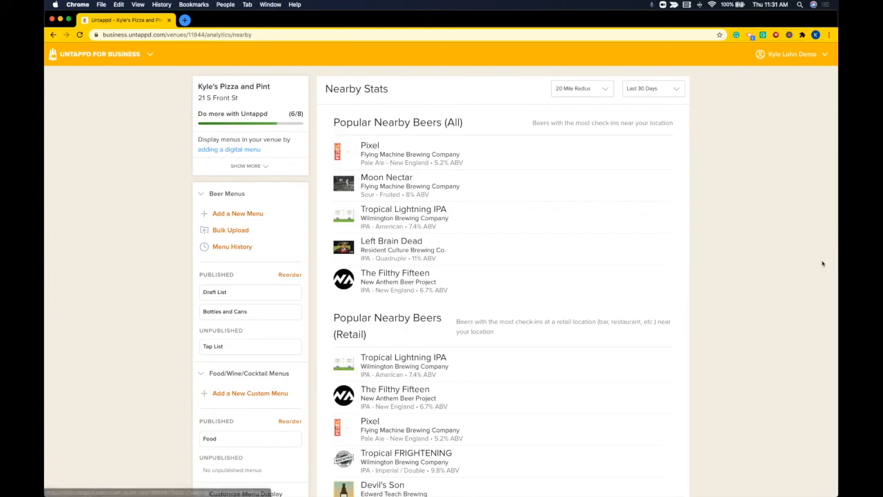
{"action": "left_click", "coordinate": [811, 58]}
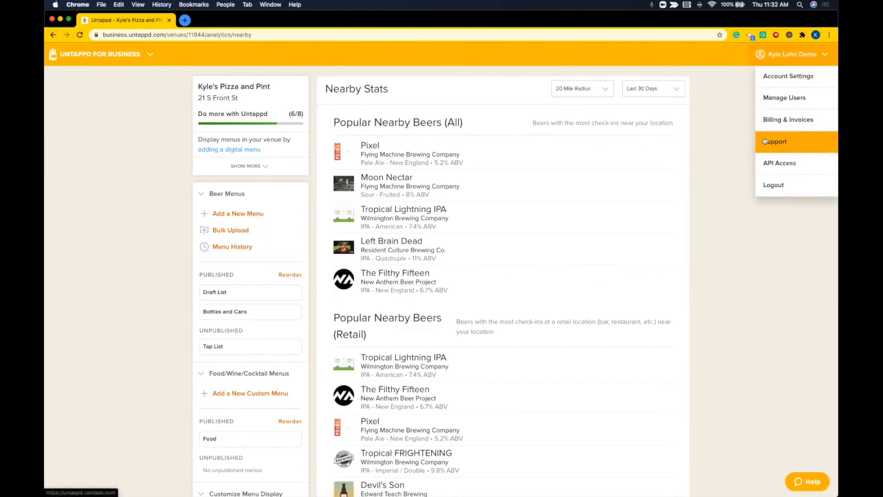
{"action": "left_click", "coordinate": [738, 139]}
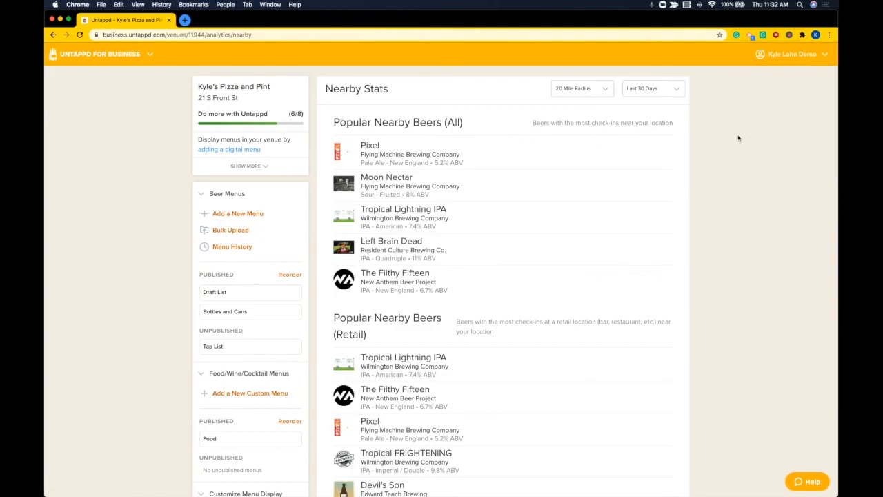